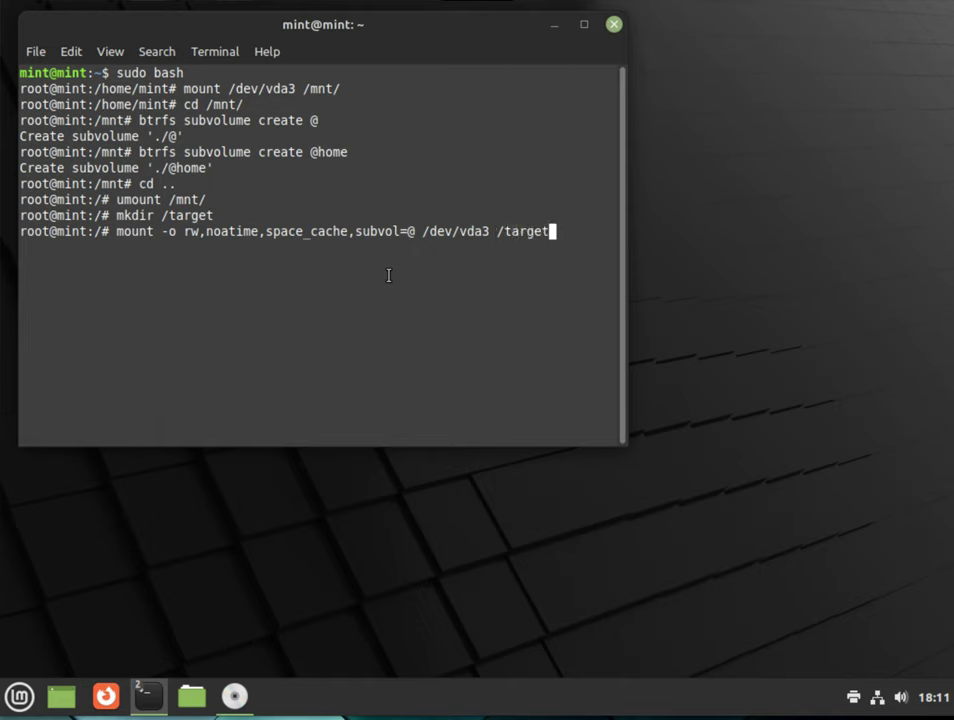
Run the prepared command mounting the @ subvolume on /target, and create the directory /target/home
{"action": "key", "text": "Return"}
{"action": "type", "text": "mkdir"}
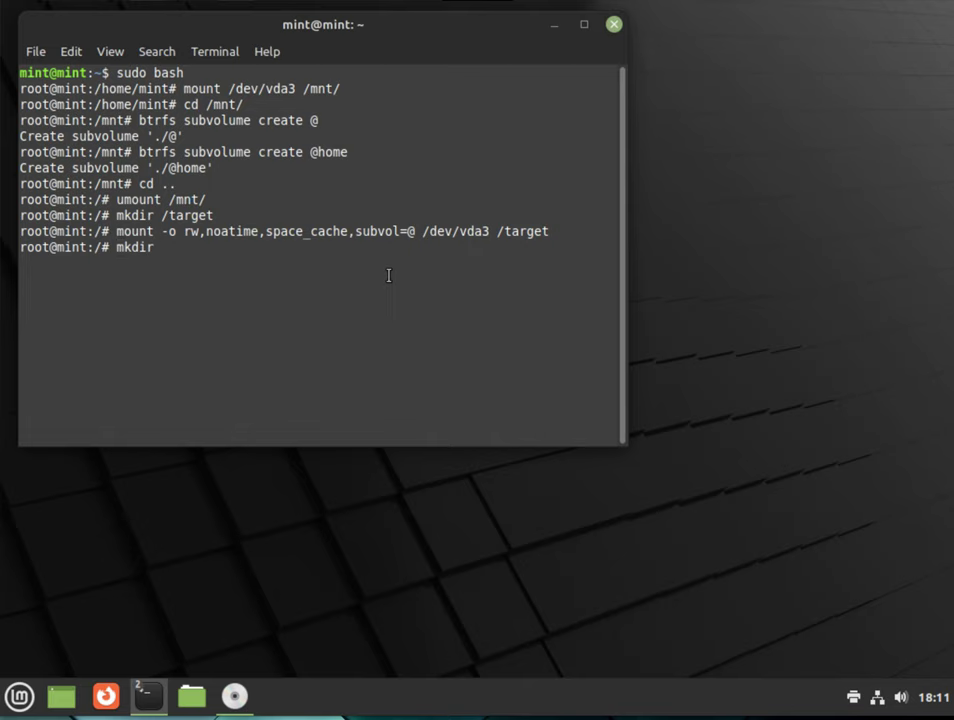
{"action": "type", "text": " /target/home"}
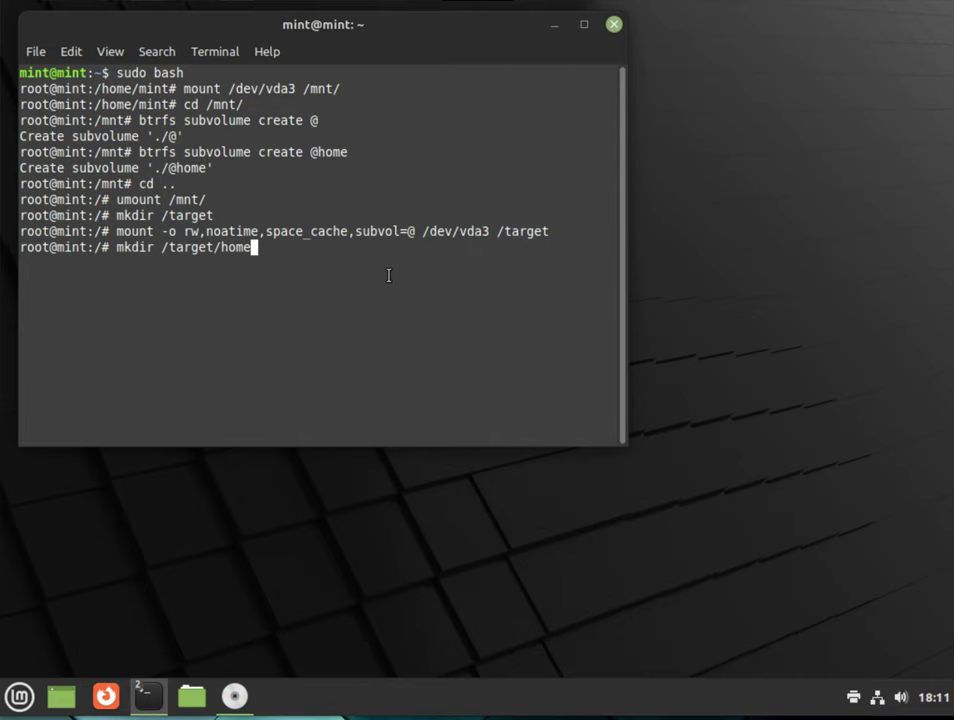
{"action": "key", "text": "Return"}
Create the directory /target/boot/efi together with its missing parent directories
{"action": "type", "text": "mkdir -p "}
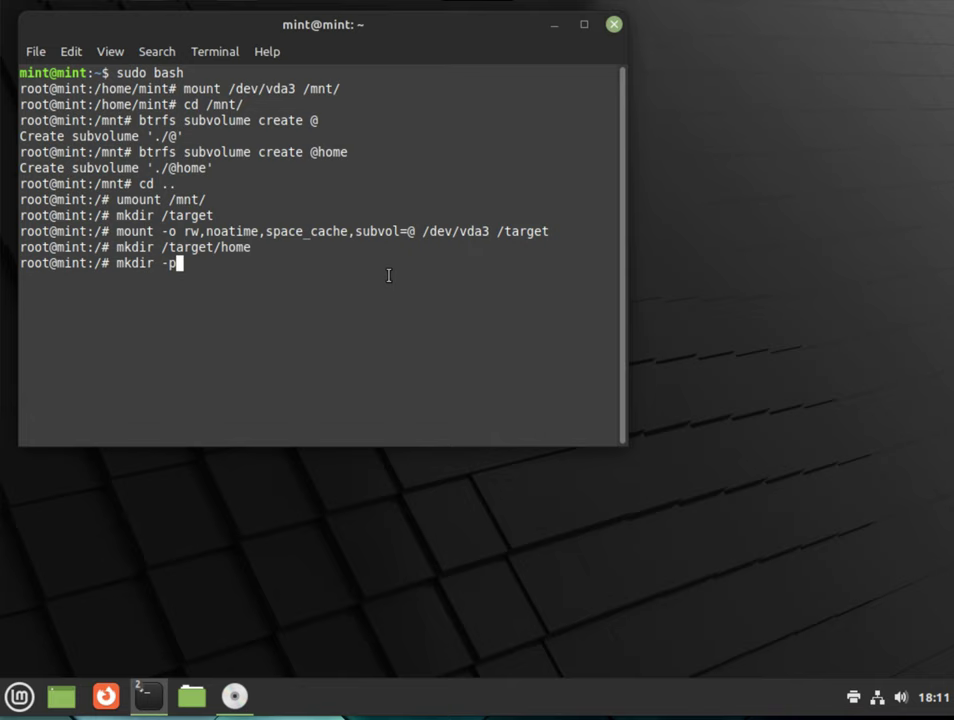
{"action": "type", "text": "/target"}
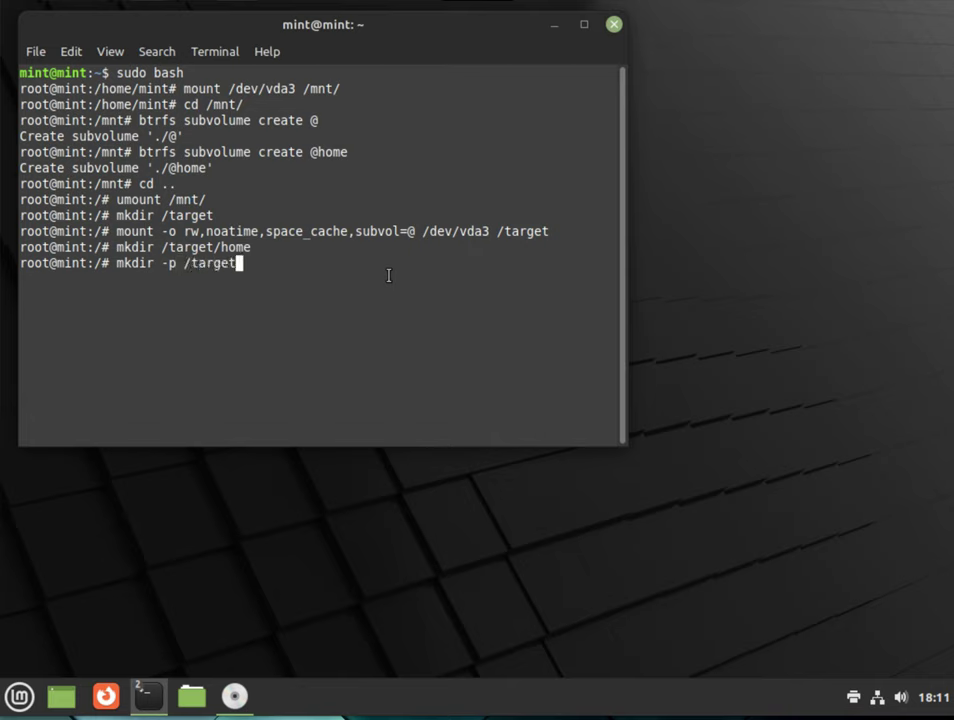
{"action": "type", "text": "/boot/efi"}
{"action": "key", "text": "Return"}
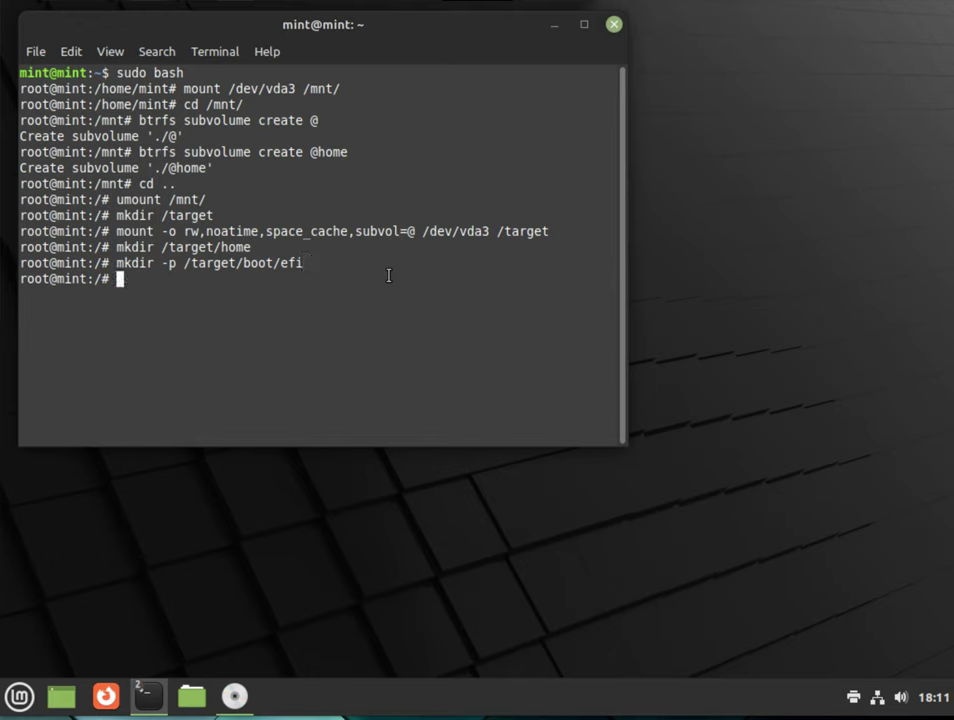
{"action": "key", "text": "Up"}
{"action": "key", "text": "Up"}
{"action": "key", "text": "Up"}
{"action": "key", "text": "Left"}
{"action": "key", "text": "Left"}
{"action": "key", "text": "Left"}
{"action": "key", "text": "Left"}
{"action": "key", "text": "Left"}
{"action": "key", "text": "Left"}
{"action": "key", "text": "Left"}
{"action": "key", "text": "Left"}
{"action": "key", "text": "Left"}
{"action": "key", "text": "Left"}
{"action": "key", "text": "Left"}
{"action": "key", "text": "Left"}
{"action": "key", "text": "Left"}
{"action": "key", "text": "Left"}
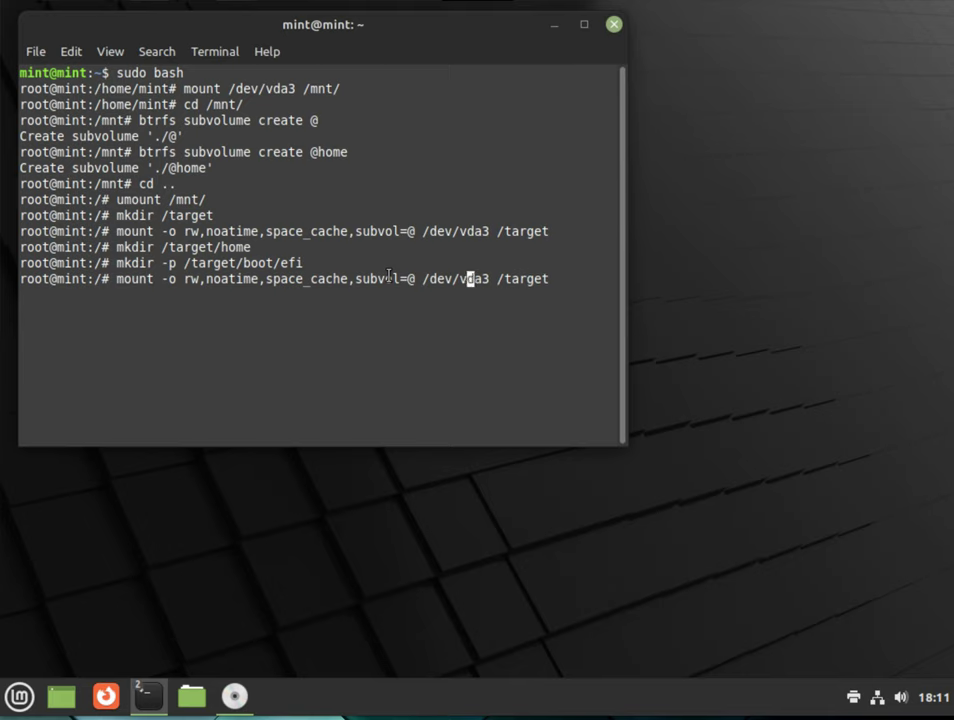
{"action": "key", "text": "Left"}
{"action": "key", "text": "Left"}
{"action": "key", "text": "Left"}
{"action": "key", "text": "Left"}
{"action": "type", "text": "home"}
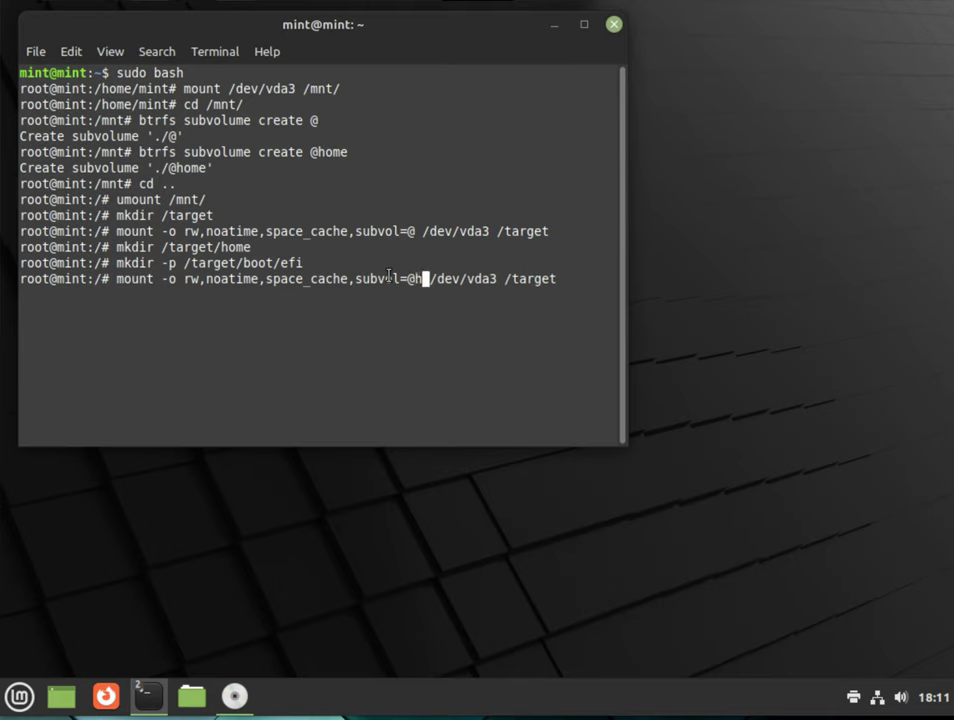
{"action": "key", "text": "Right"}
{"action": "key", "text": "Right"}
{"action": "key", "text": "Right"}
{"action": "key", "text": "Right"}
{"action": "key", "text": "Right"}
{"action": "key", "text": "Right"}
{"action": "key", "text": "Right"}
{"action": "key", "text": "Right"}
{"action": "key", "text": "Right"}
{"action": "key", "text": "Right"}
{"action": "key", "text": "Right"}
{"action": "key", "text": "Right"}
{"action": "key", "text": "Right"}
{"action": "key", "text": "Right"}
{"action": "key", "text": "Right"}
{"action": "key", "text": "Right"}
{"action": "key", "text": "Right"}
{"action": "key", "text": "Right"}
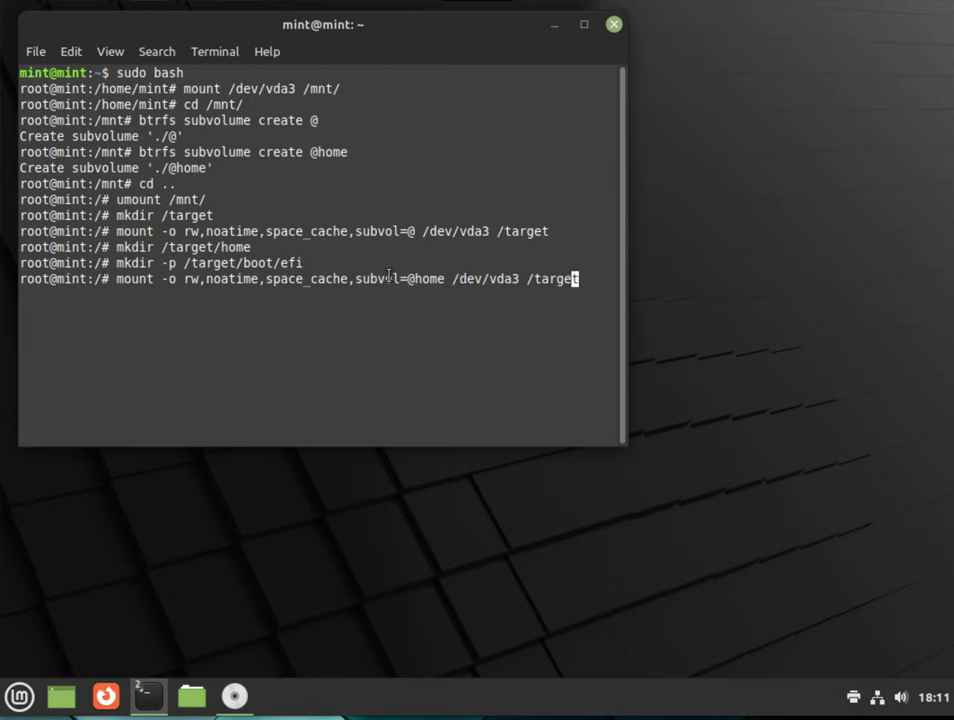
{"action": "type", "text": "/home"}
{"action": "key", "text": "Return"}
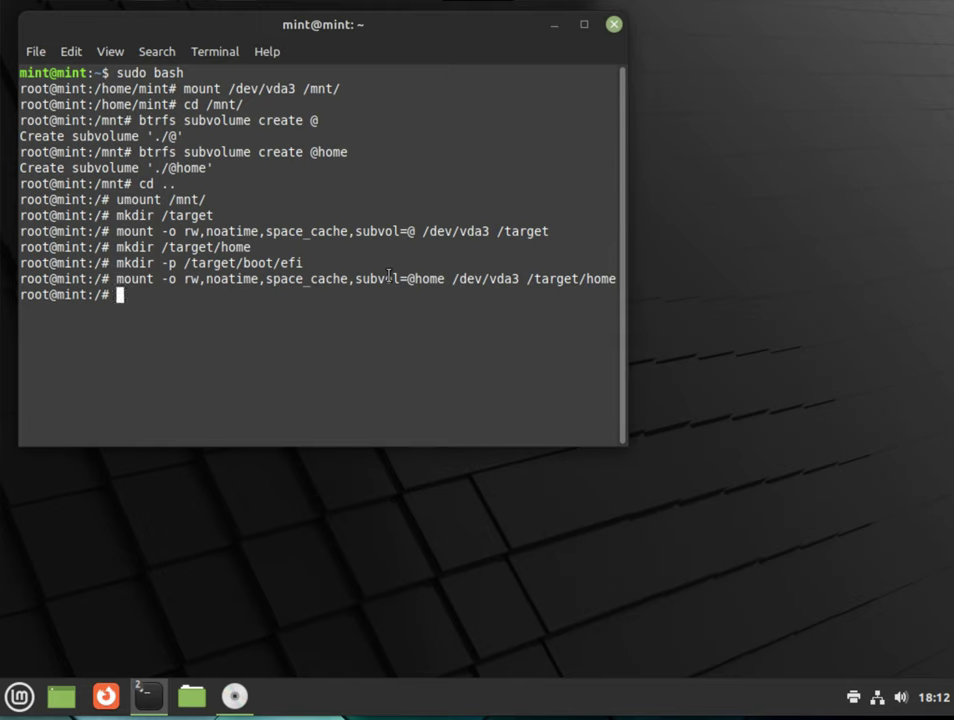
Mount /dev/vda1 on /target/boot/efi and list all mounted filesystems
{"action": "type", "text": "mount /dev/"}
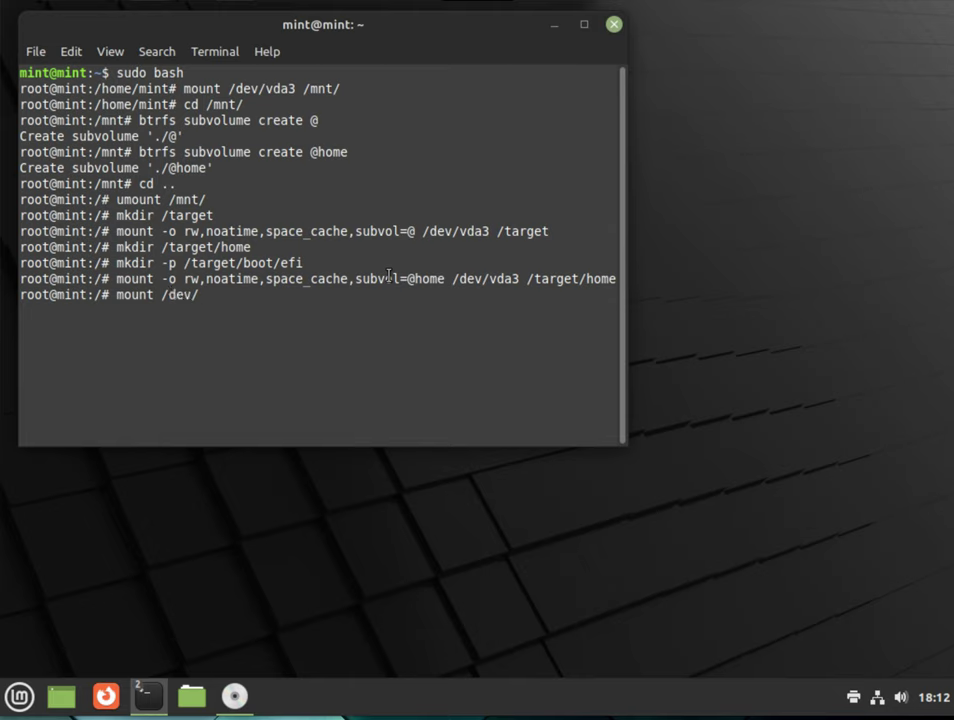
{"action": "type", "text": "vda1 /target/boot/efi"}
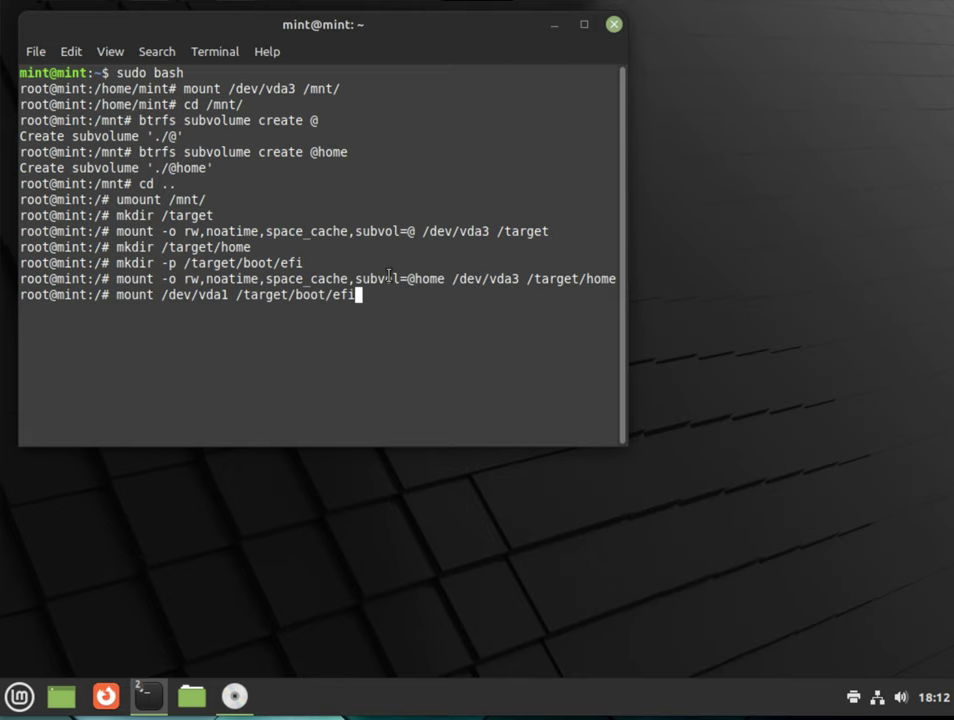
{"action": "key", "text": "Return"}
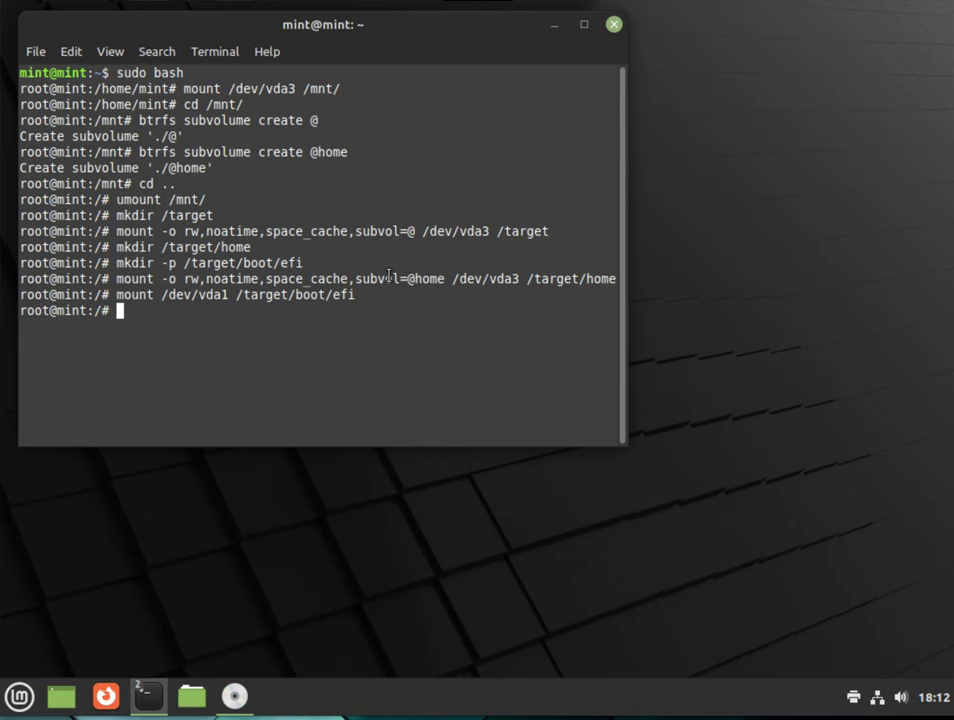
{"action": "type", "text": "mount"}
{"action": "key", "text": "Return"}
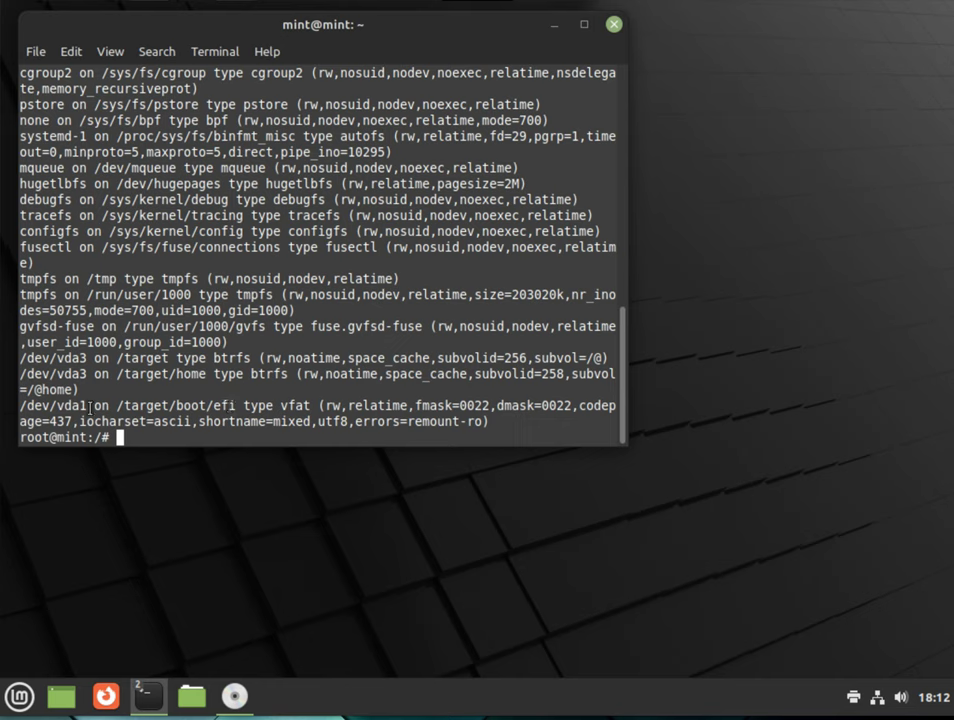
Return to the Linux Mint installer and start the installation, with the GRUB boot menu on /dev/vda
{"action": "left_click", "coordinate": [557, 28]}
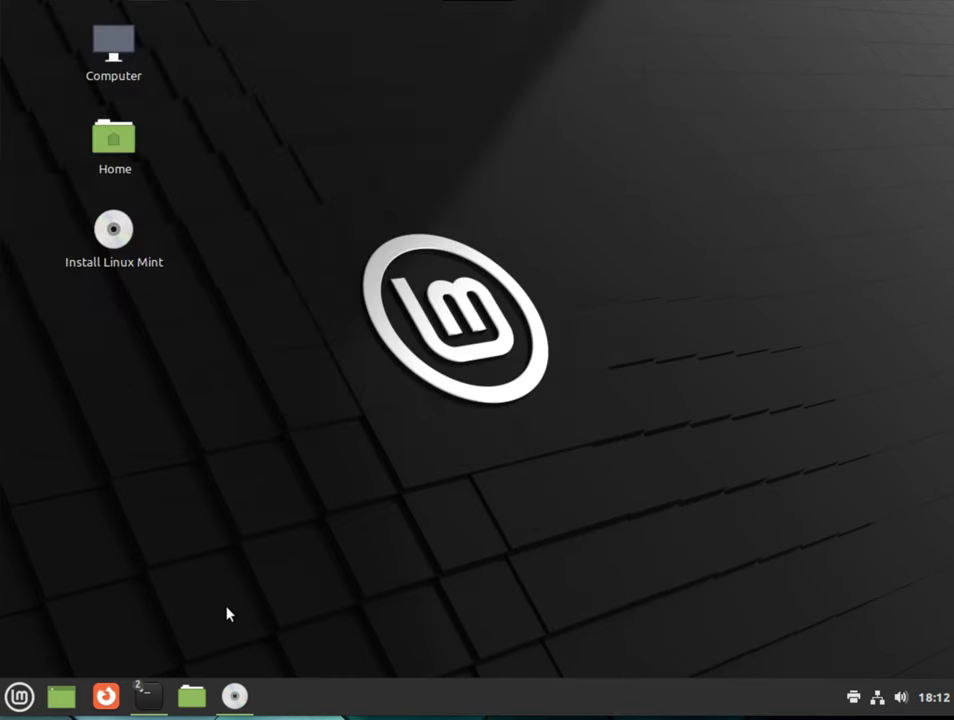
{"action": "left_click", "coordinate": [234, 695]}
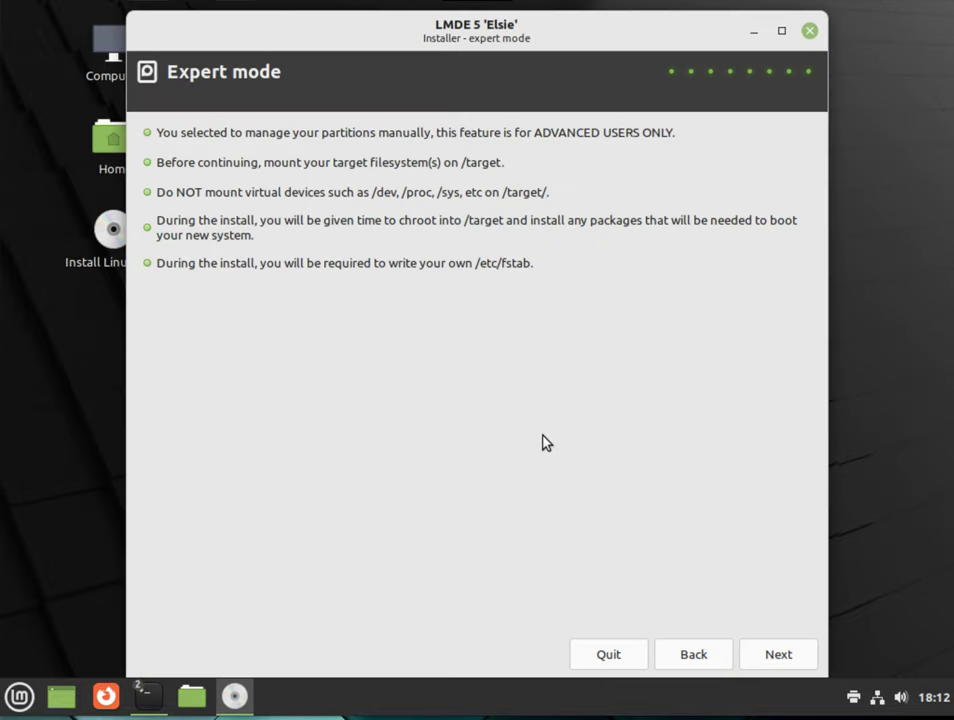
{"action": "left_click", "coordinate": [762, 659]}
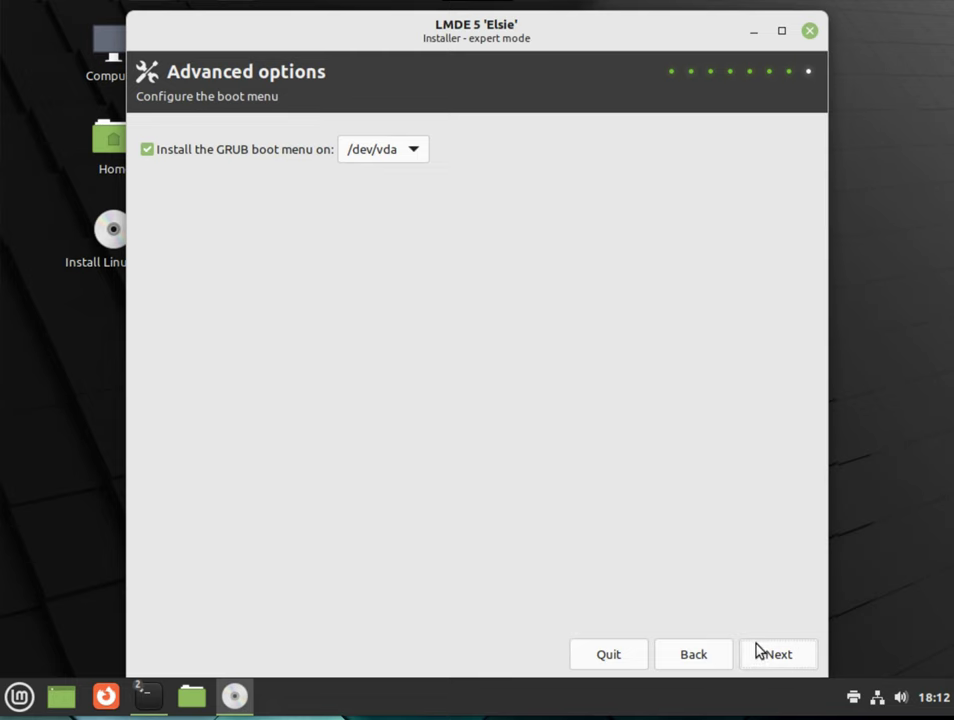
{"action": "left_click", "coordinate": [760, 652]}
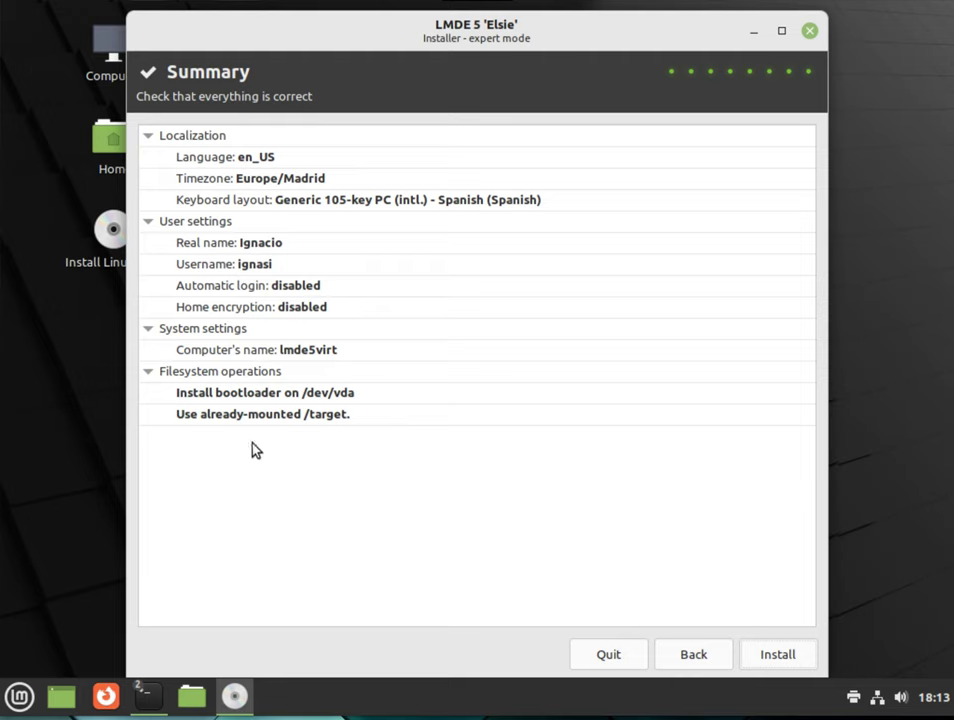
{"action": "left_click", "coordinate": [780, 662]}
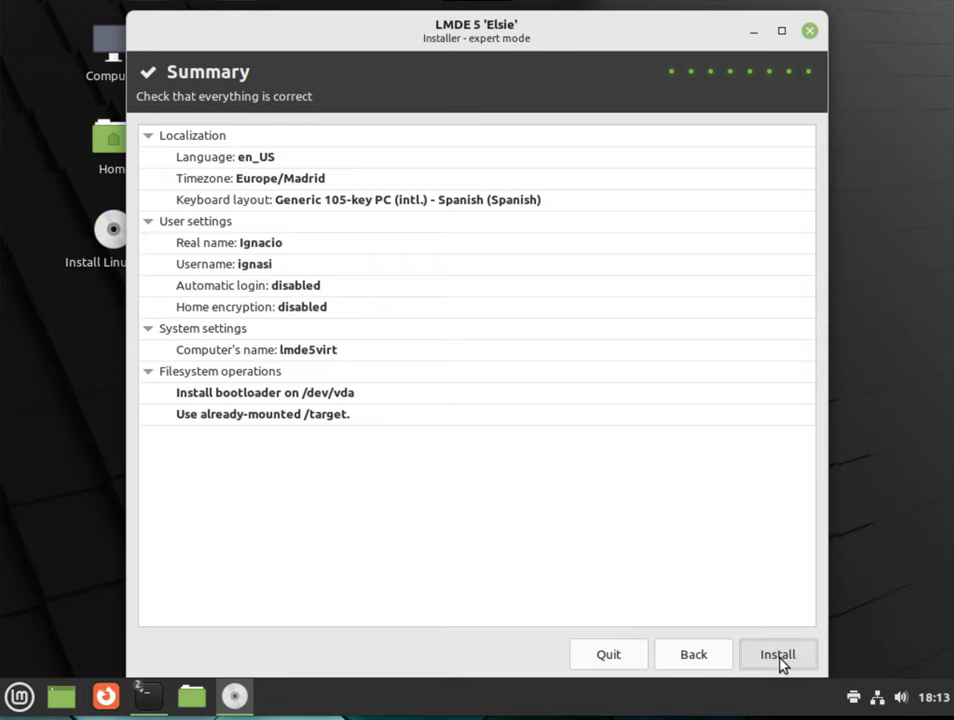
{"action": "left_click_drag", "start_coordinate": [443, 27], "coordinate": [553, 25]}
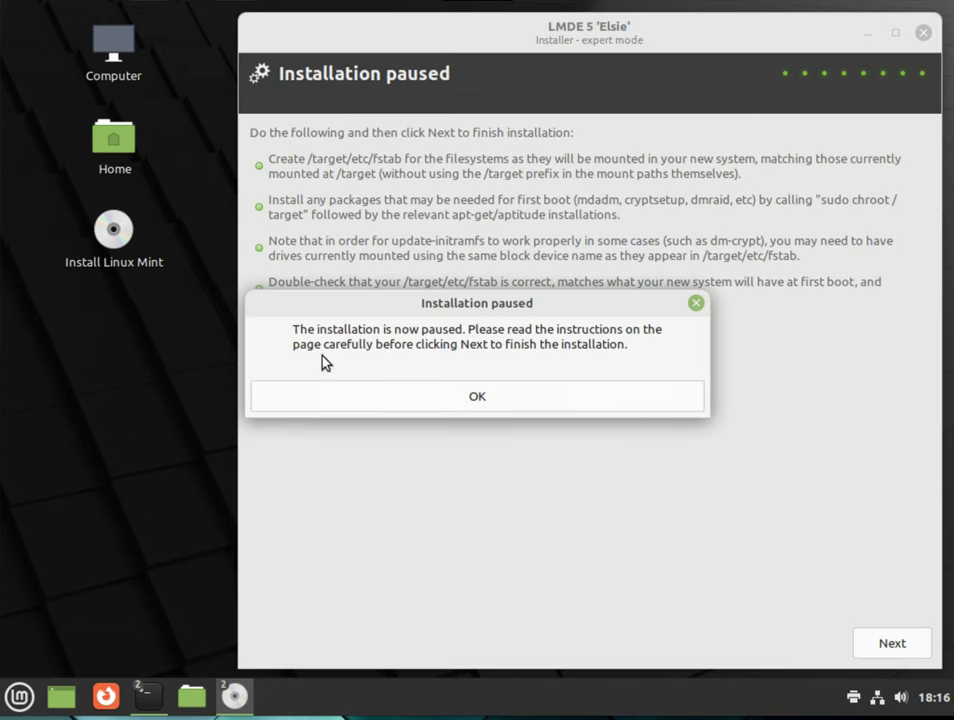
Dismiss the installation pause notice and list the contents of /dev/disk/by-uuid/ in detail from the root terminal
{"action": "left_click", "coordinate": [490, 405]}
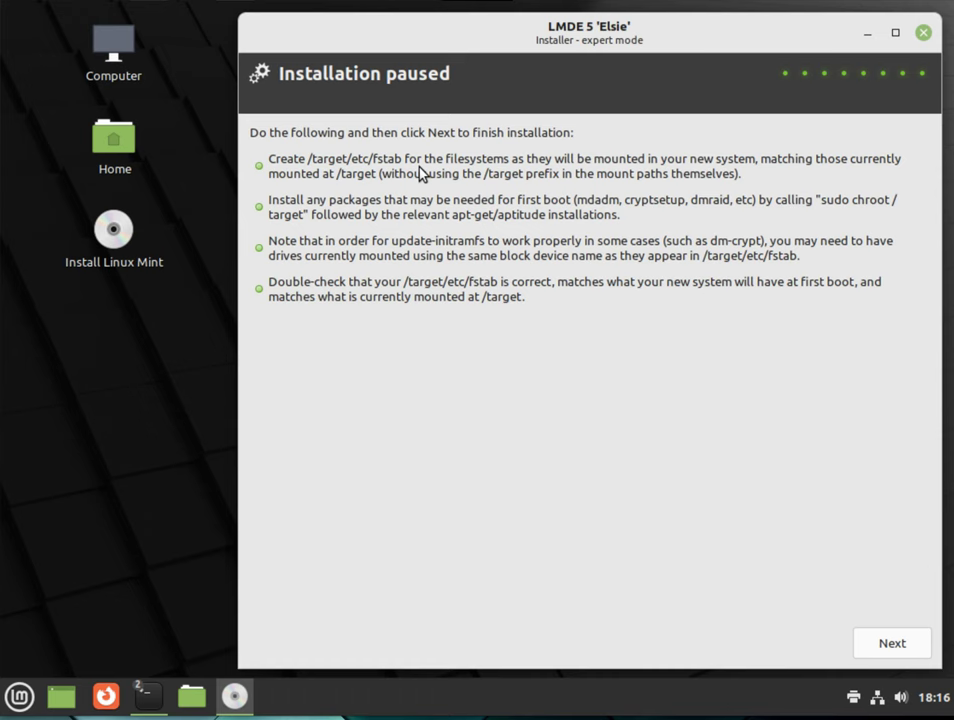
{"action": "mouse_move", "coordinate": [145, 702]}
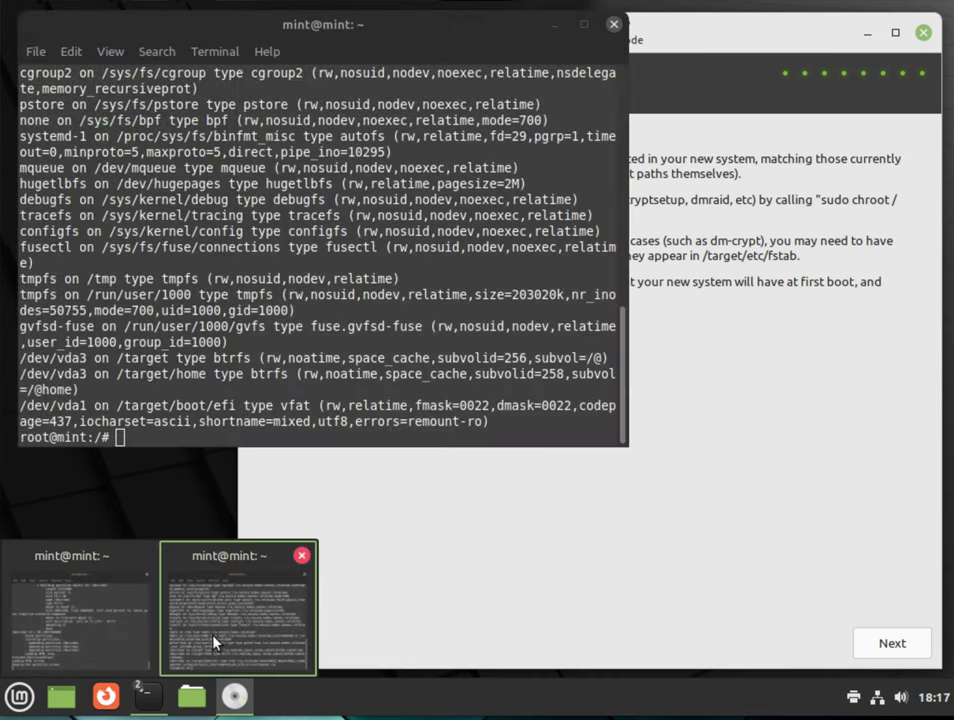
{"action": "left_click", "coordinate": [214, 641]}
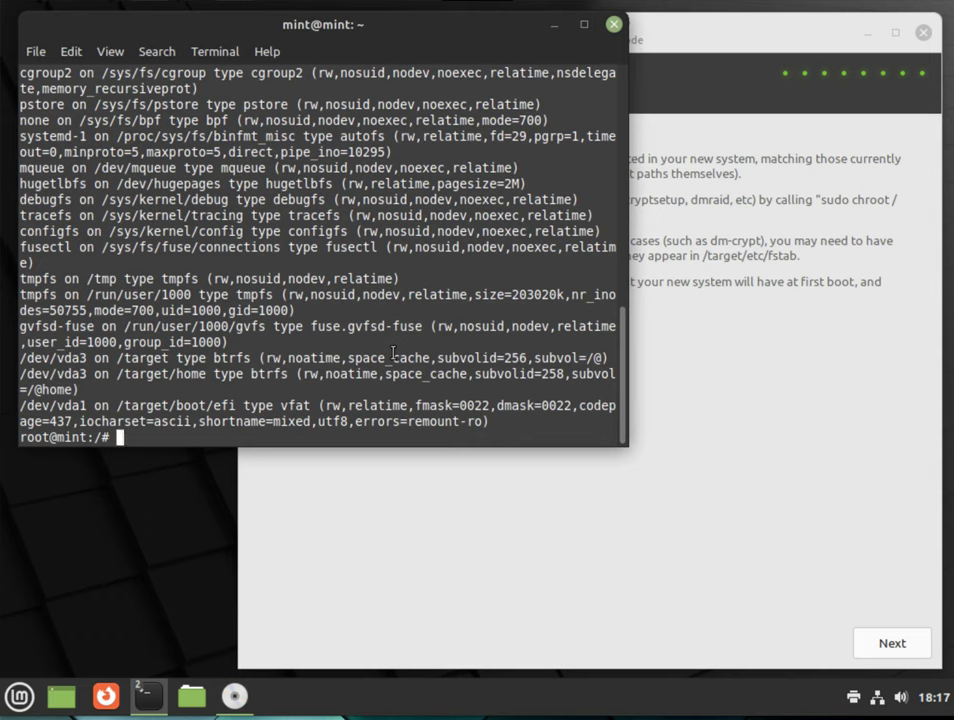
{"action": "type", "text": "ls -la /dev/"}
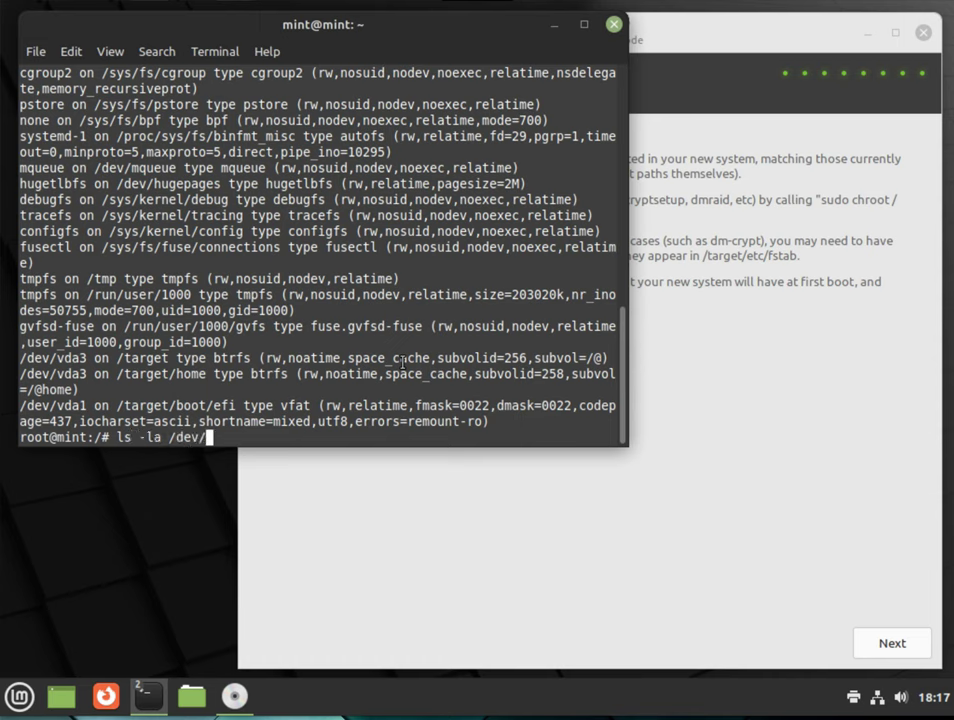
{"action": "type", "text": "disk/by-uuid/"}
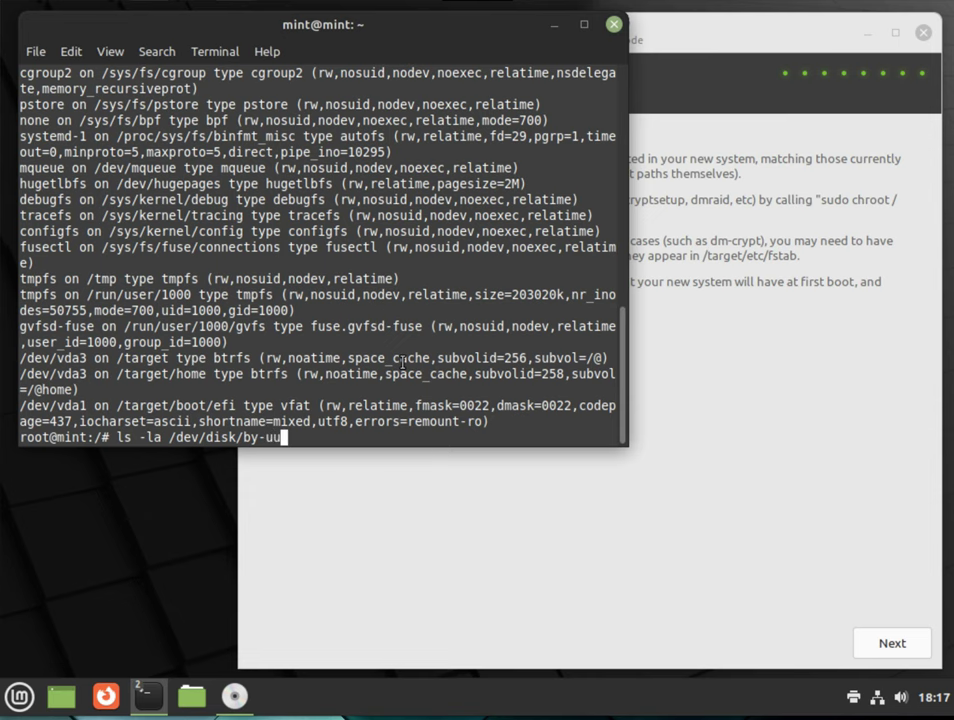
{"action": "key", "text": "Return"}
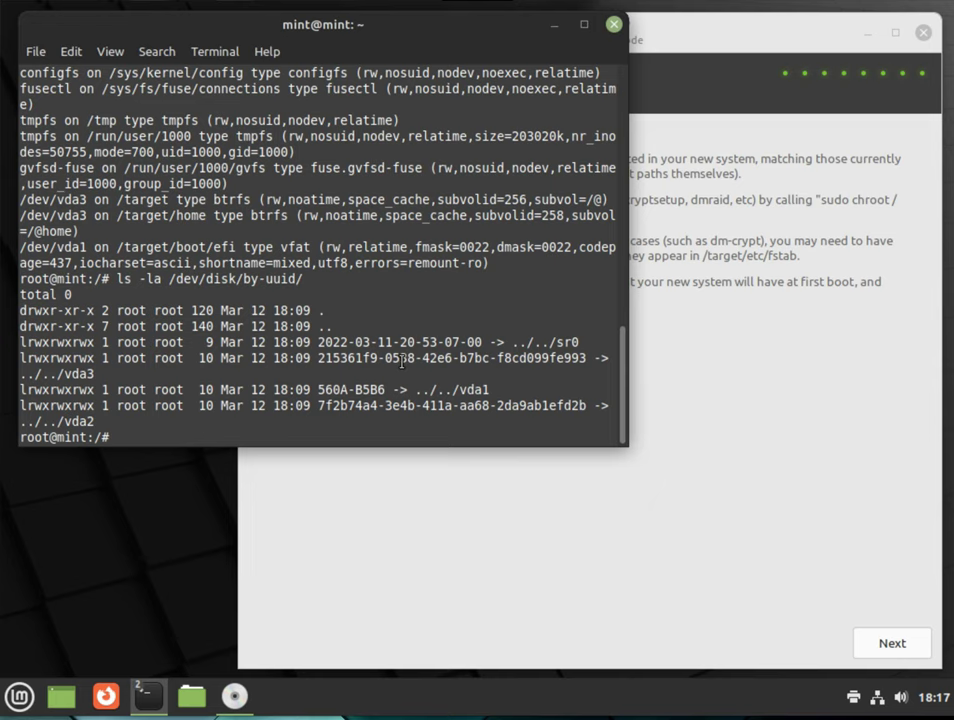
Open a new terminal window and arrange both terminals so the UUID listing and the new prompt are visible
{"action": "right_click", "coordinate": [143, 700]}
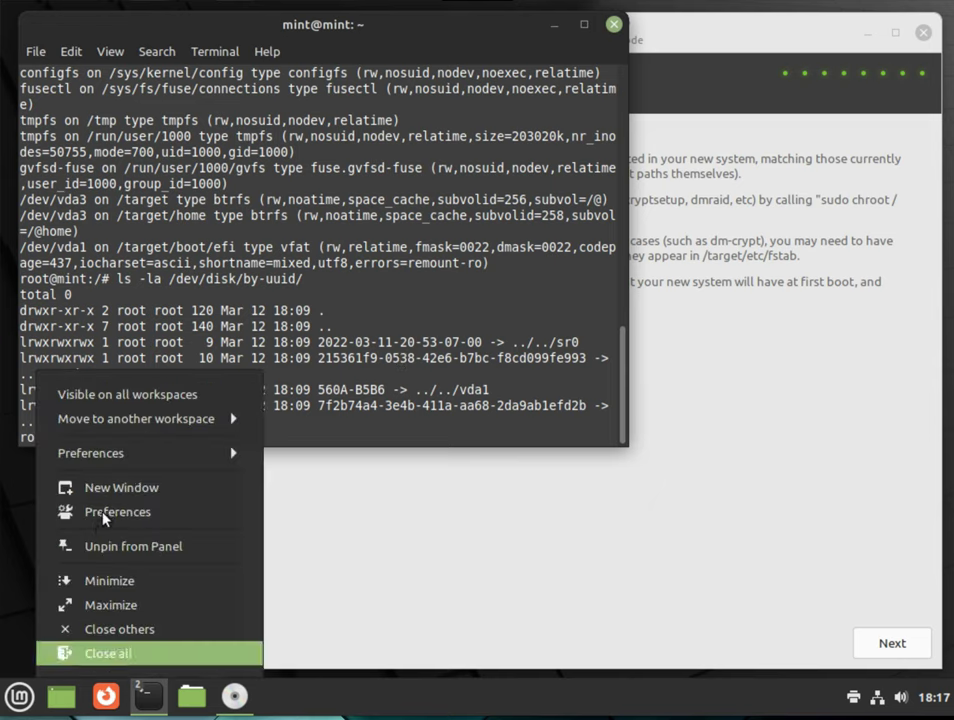
{"action": "left_click", "coordinate": [101, 487]}
{"action": "left_click_drag", "start_coordinate": [439, 178], "coordinate": [543, 30]}
{"action": "left_click_drag", "start_coordinate": [240, 30], "coordinate": [230, 243]}
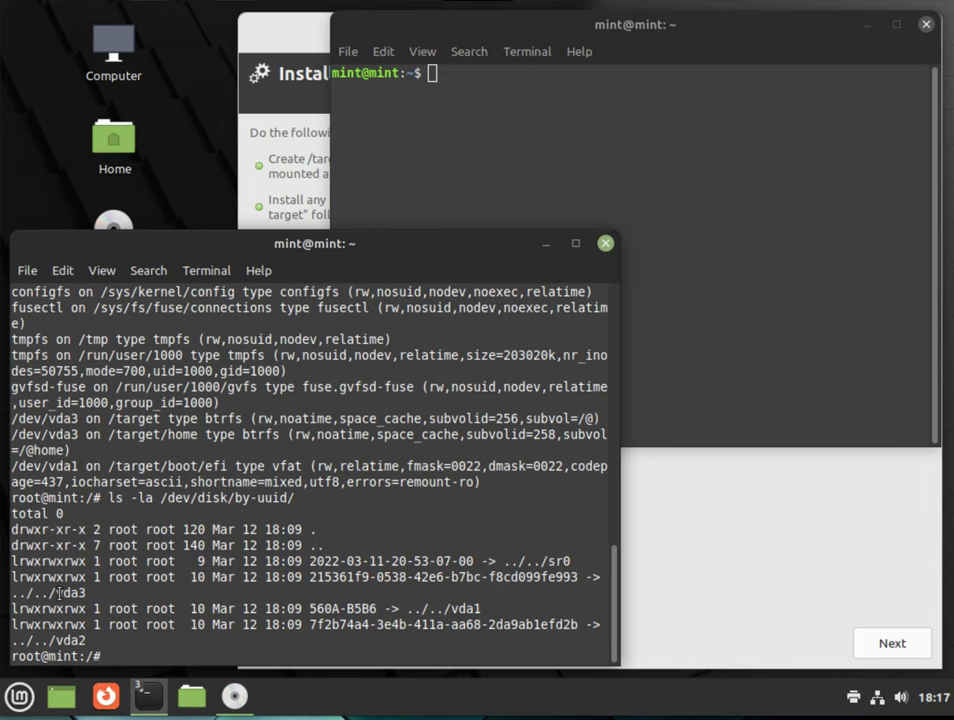
Copy the UUID of vda3 from the disk listing
{"action": "left_click_drag", "start_coordinate": [312, 579], "coordinate": [580, 583]}
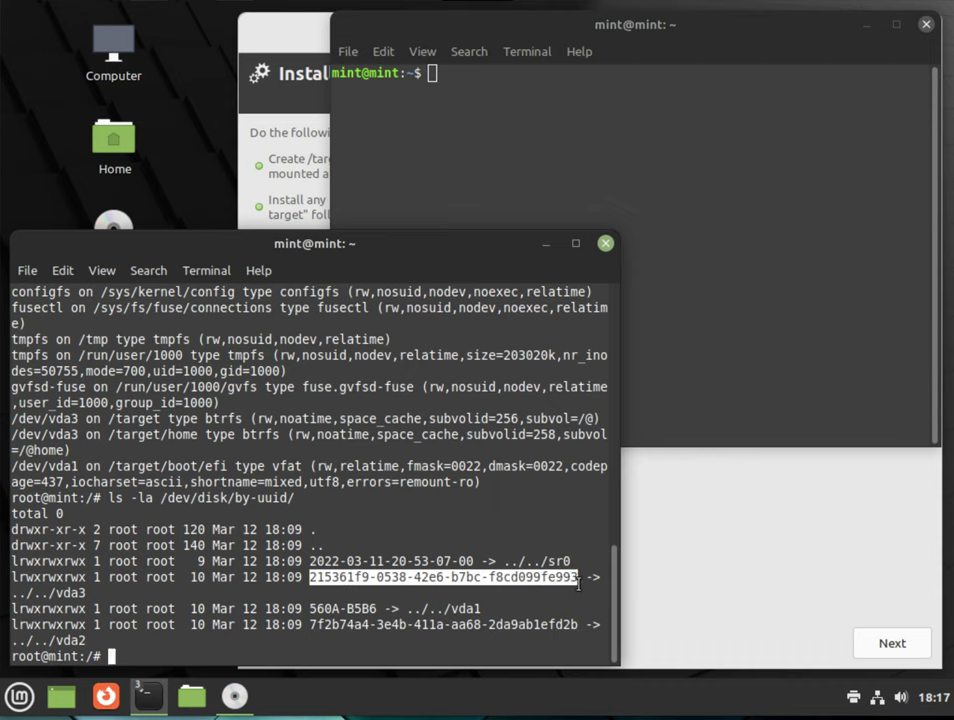
{"action": "left_click", "coordinate": [60, 270]}
{"action": "left_click", "coordinate": [85, 302]}
Open /target/etc/fstab for editing with sudo vi in the new terminal
{"action": "left_click", "coordinate": [646, 142]}
{"action": "type", "text": "sudo vi "}
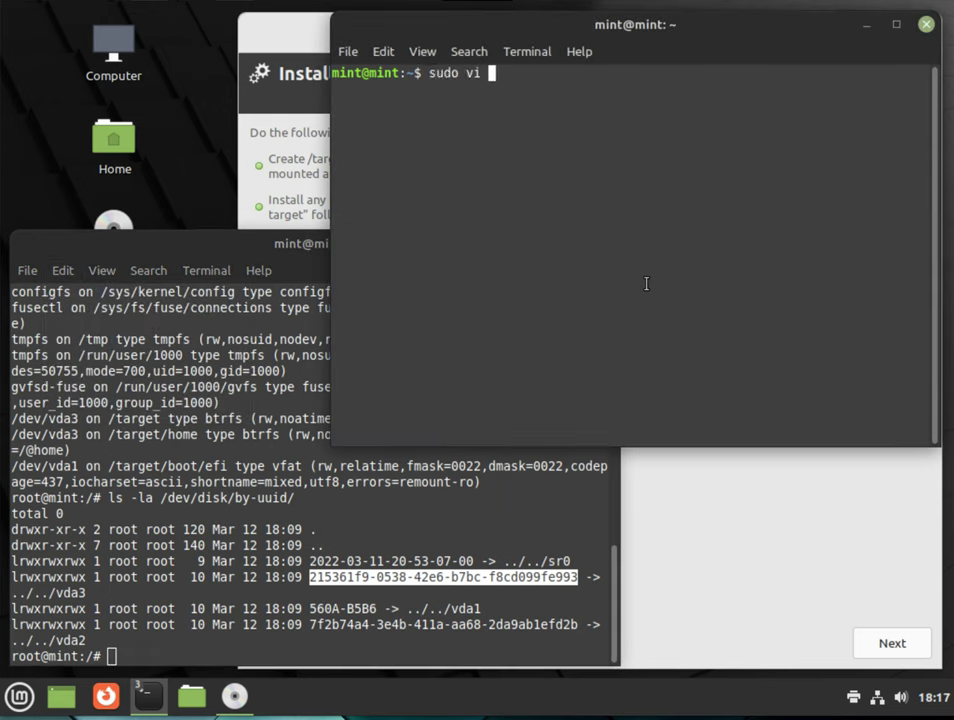
{"action": "type", "text": "/target/et"}
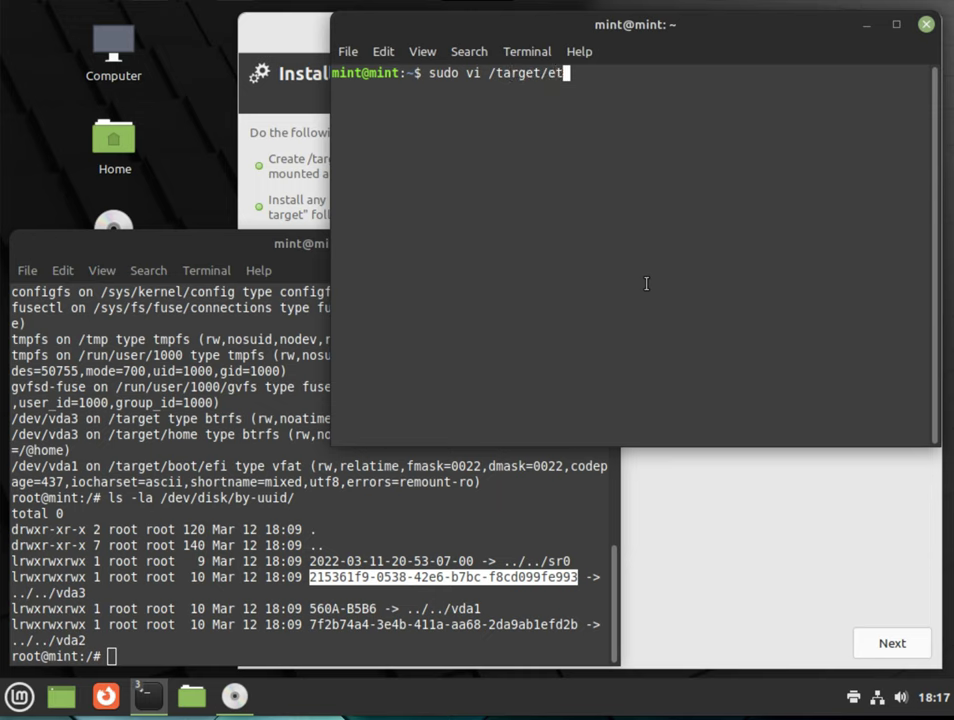
{"action": "type", "text": "c/fstab"}
{"action": "key", "text": "Return"}
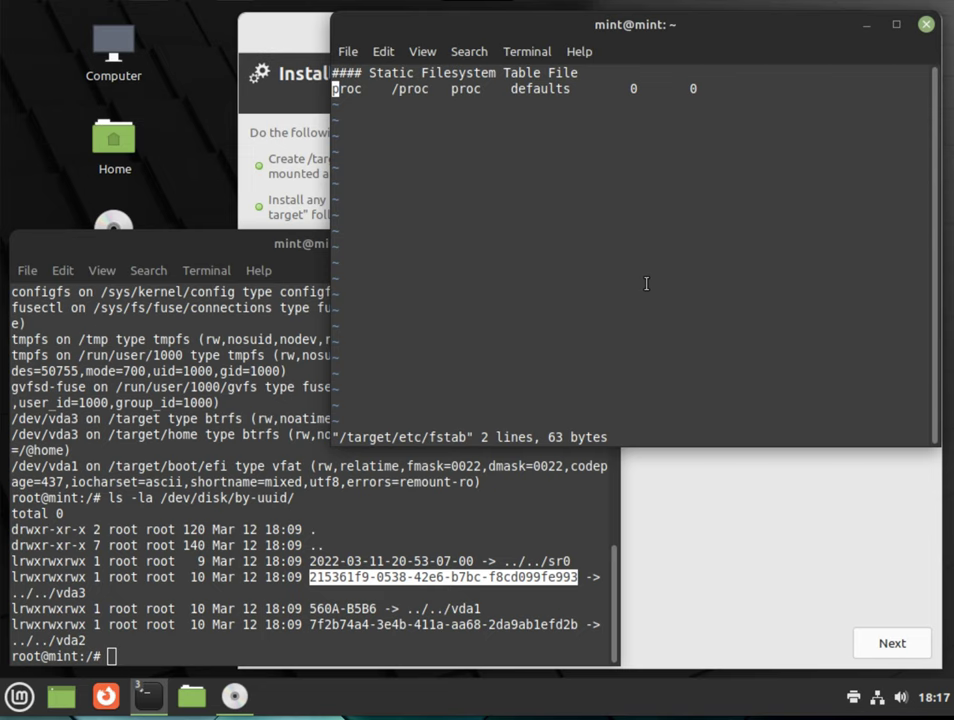
Start a new line below the proc entry with UUID= and the copied vda3 UUID in double quotes
{"action": "type", "text": "UUID=\""}
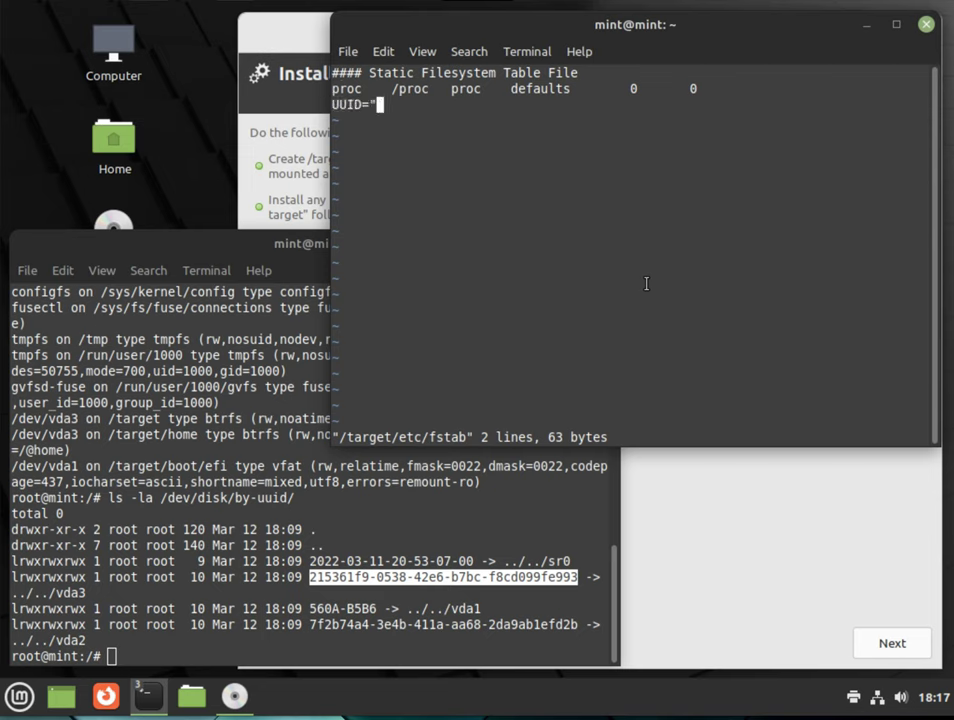
{"action": "middle_click", "coordinate": [646, 283]}
{"action": "type", "text": "\""}
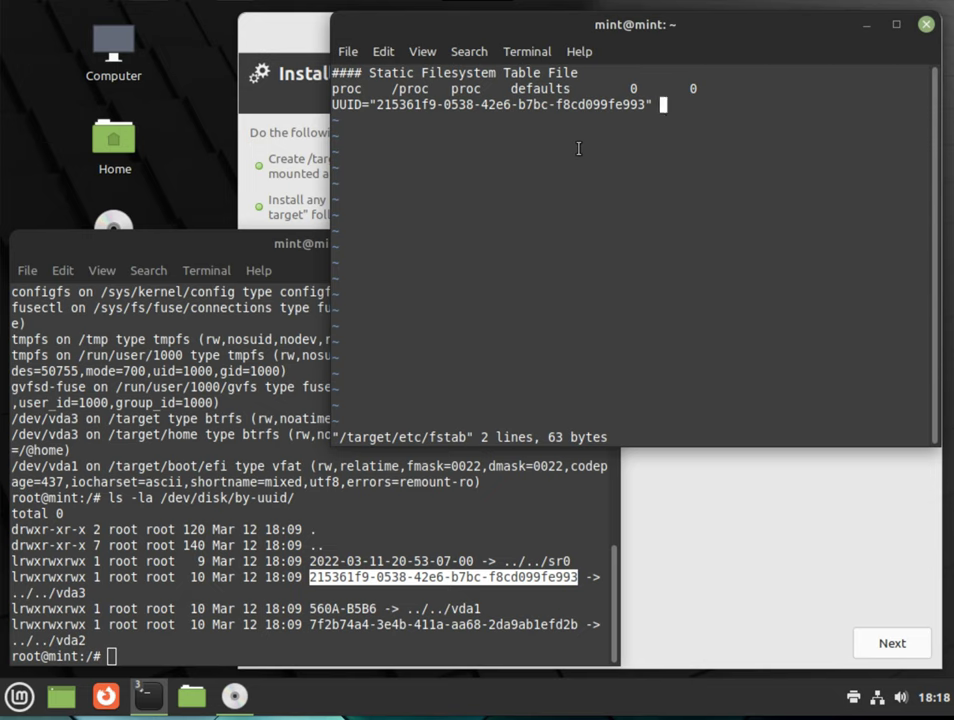
{"action": "key", "text": "BackSpace"}
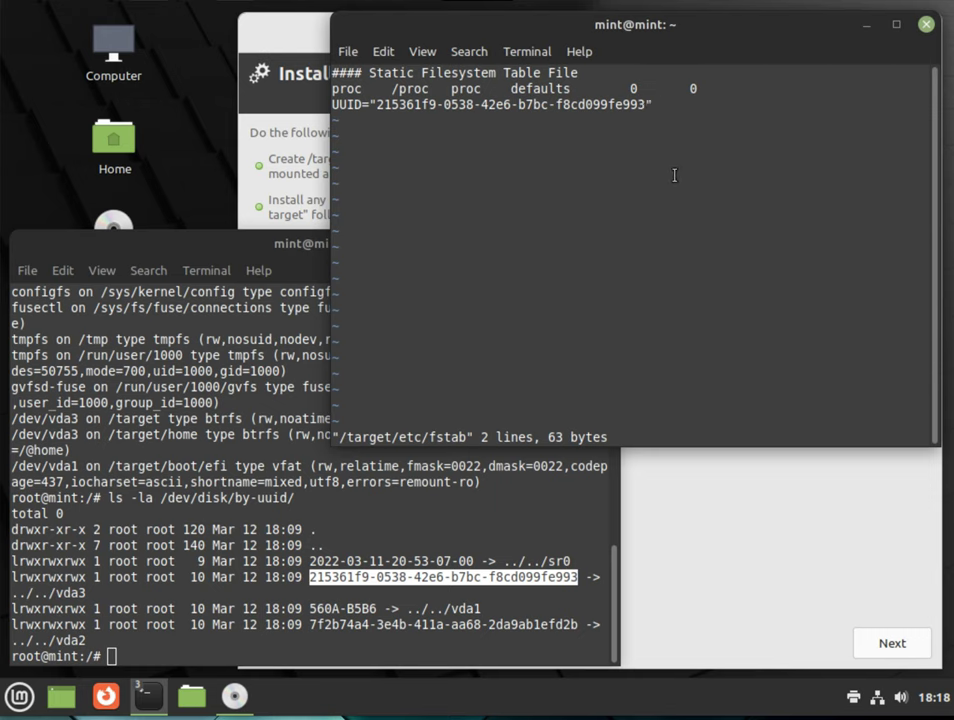
Extend the vda3 entry with mount point /, type btrfs and the options rw,noatime,space_cache
{"action": "key", "text": "Tab"}
{"action": "type", "text": "/"}
{"action": "key", "text": "Tab"}
{"action": "type", "text": "btrfs"}
{"action": "key", "text": "Tab"}
{"action": "type", "text": "rw,noa"}
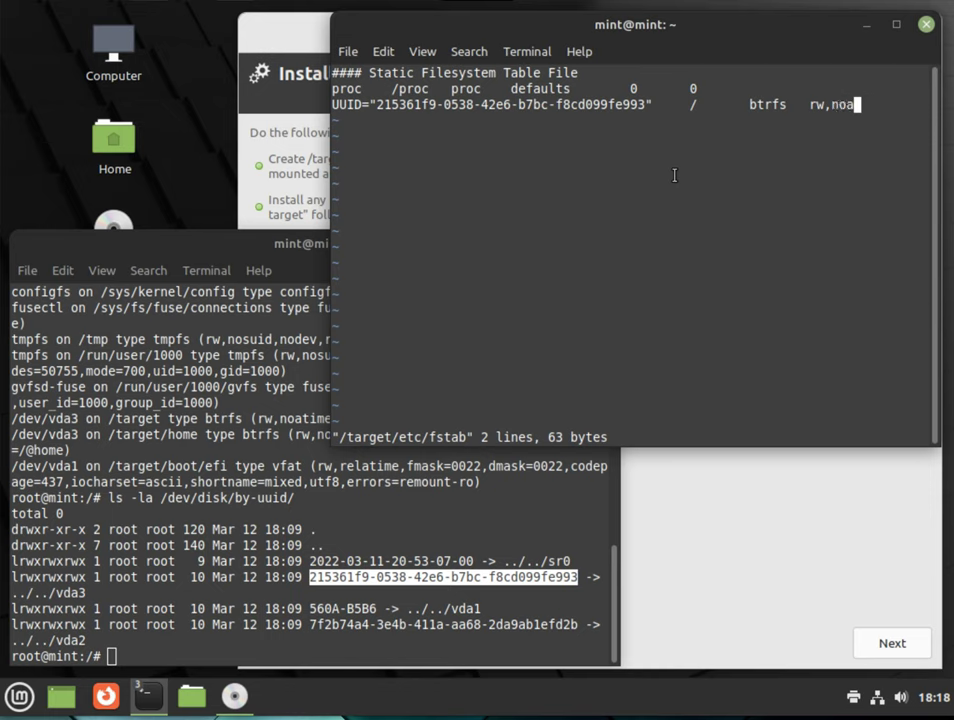
{"action": "type", "text": "time,space"}
{"action": "key", "text": "Return"}
{"action": "type", "text": "_cache"}
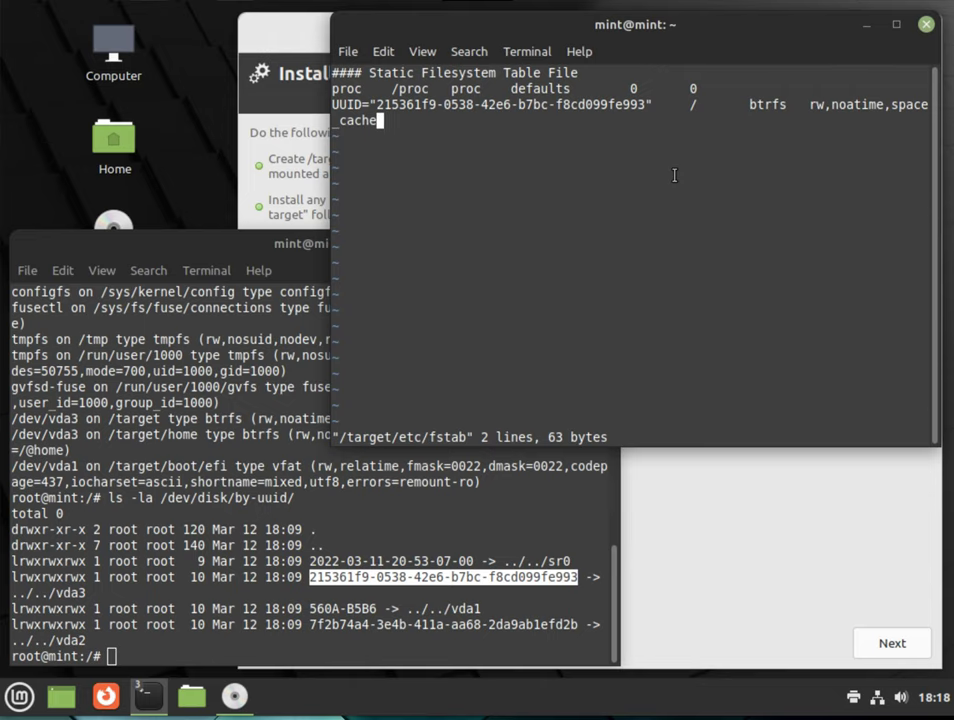
Maximize the terminal and finish the root entry with ,subvol=@ and the dump and pass values 0 and 0
{"action": "left_click", "coordinate": [896, 24]}
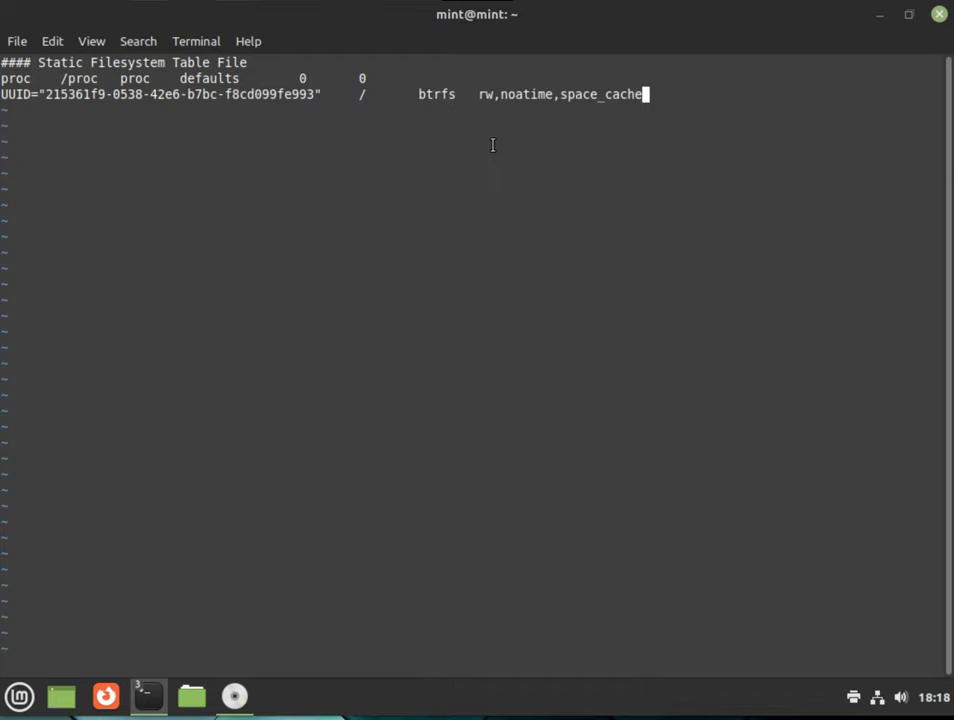
{"action": "type", "text": ",subvol="}
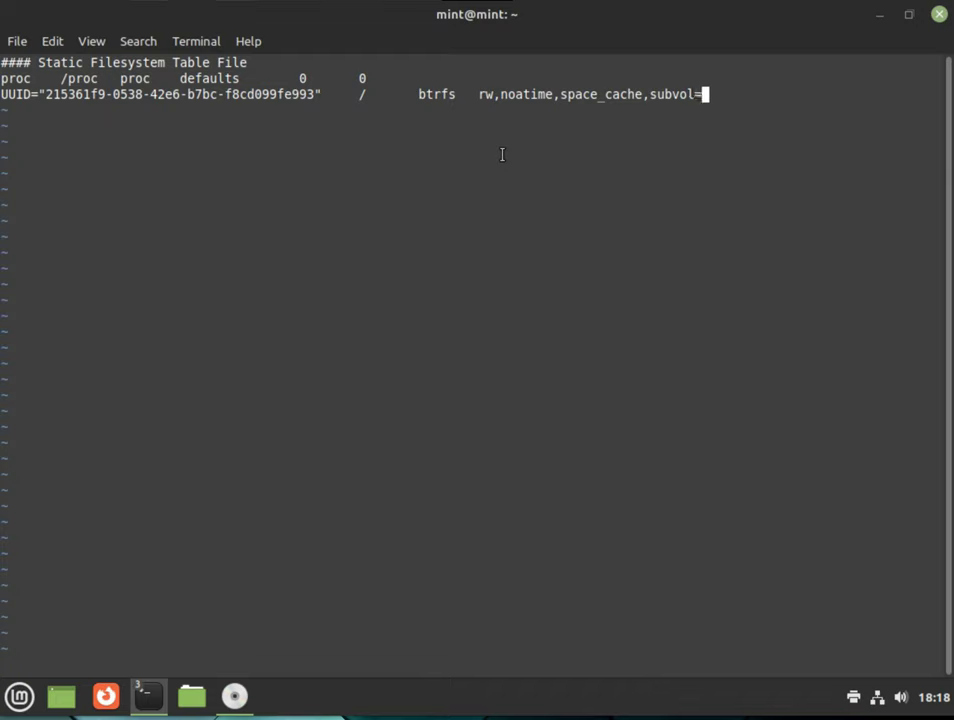
{"action": "type", "text": "@ 0"}
{"action": "key", "text": "Tab"}
{"action": "type", "text": "0"}
{"action": "key", "text": "Escape"}
Duplicate the root entry on the line below and change the copy's mount point to /home
{"action": "key", "text": "y"}
{"action": "key", "text": "y"}
{"action": "key", "text": "p"}
{"action": "key", "text": "l"}
{"action": "key", "text": "l"}
{"action": "key", "text": "l"}
{"action": "key", "text": "l"}
{"action": "key", "text": "l"}
{"action": "key", "text": "l"}
{"action": "key", "text": "l"}
{"action": "key", "text": "l"}
{"action": "key", "text": "l"}
{"action": "key", "text": "l"}
{"action": "key", "text": "l"}
{"action": "key", "text": "l"}
{"action": "key", "text": "l"}
{"action": "key", "text": "l"}
{"action": "key", "text": "l"}
{"action": "key", "text": "w"}
{"action": "key", "text": "w"}
{"action": "key", "text": "w"}
{"action": "key", "text": "w"}
{"action": "key", "text": "w"}
{"action": "key", "text": "w"}
{"action": "key", "text": "w"}
{"action": "key", "text": "w"}
{"action": "key", "text": "w"}
{"action": "key", "text": "w"}
{"action": "key", "text": "h"}
{"action": "key", "text": "h"}
{"action": "key", "text": "h"}
{"action": "key", "text": "h"}
{"action": "key", "text": "h"}
{"action": "key", "text": "h"}
{"action": "key", "text": "b"}
{"action": "key", "text": "b"}
{"action": "type", "text": "lhome"}
{"action": "key", "text": "Escape"}
{"action": "key", "text": "w"}
{"action": "key", "text": "w"}
{"action": "key", "text": "l"}
{"action": "key", "text": "l"}
{"action": "key", "text": "l"}
{"action": "key", "text": "l"}
{"action": "key", "text": "l"}
{"action": "key", "text": "l"}
{"action": "key", "text": "l"}
{"action": "key", "text": "l"}
{"action": "key", "text": "l"}
{"action": "key", "text": "l"}
{"action": "key", "text": "l"}
{"action": "key", "text": "l"}
{"action": "key", "text": "l"}
{"action": "key", "text": "l"}
{"action": "key", "text": "l"}
{"action": "key", "text": "l"}
{"action": "key", "text": "l"}
{"action": "key", "text": "l"}
{"action": "key", "text": "l"}
{"action": "key", "text": "l"}
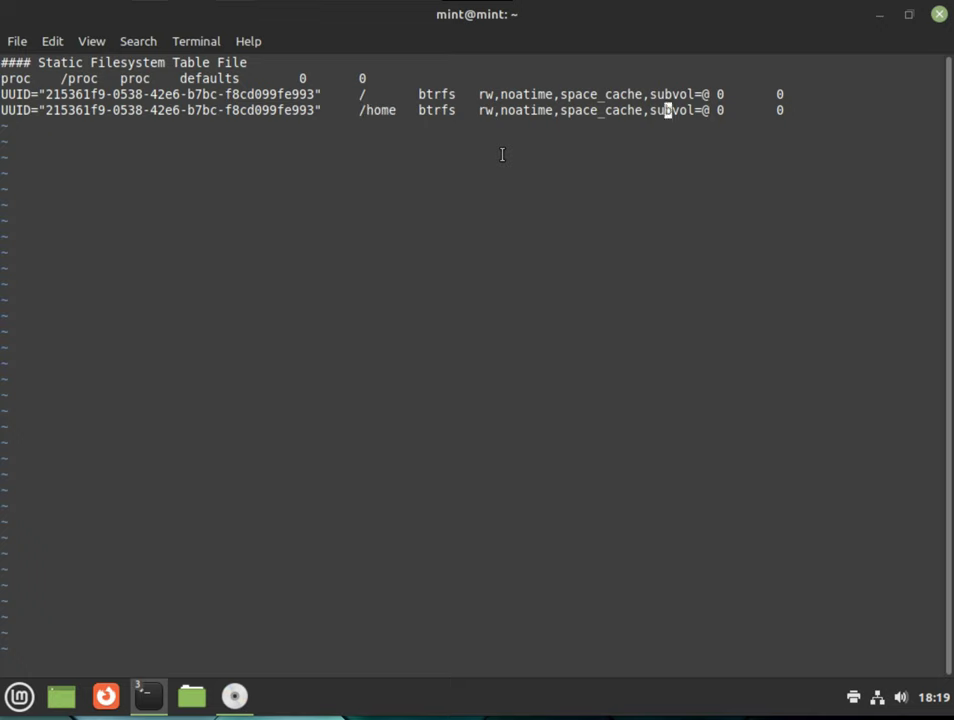
{"action": "type", "text": "ahome"}
{"action": "key", "text": "Escape"}
Start a new line below the /home entry with UUID= and the vda1 UUID, copied from the disk listing, in double quotes
{"action": "key", "text": "o"}
{"action": "type", "text": "UUID=\""}
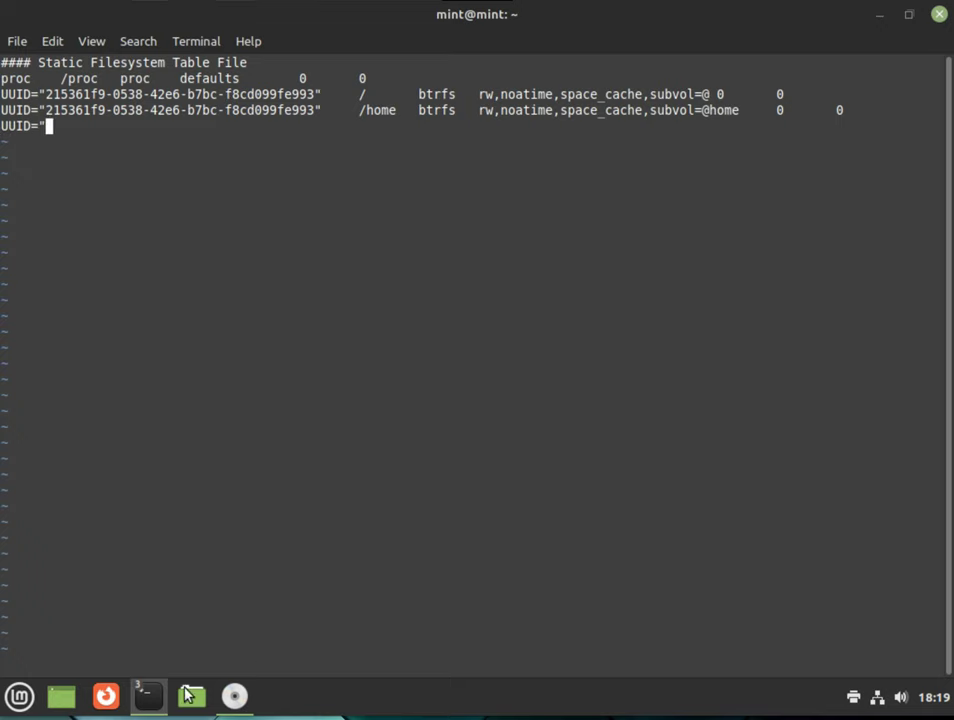
{"action": "mouse_move", "coordinate": [164, 694]}
{"action": "left_click", "coordinate": [213, 640]}
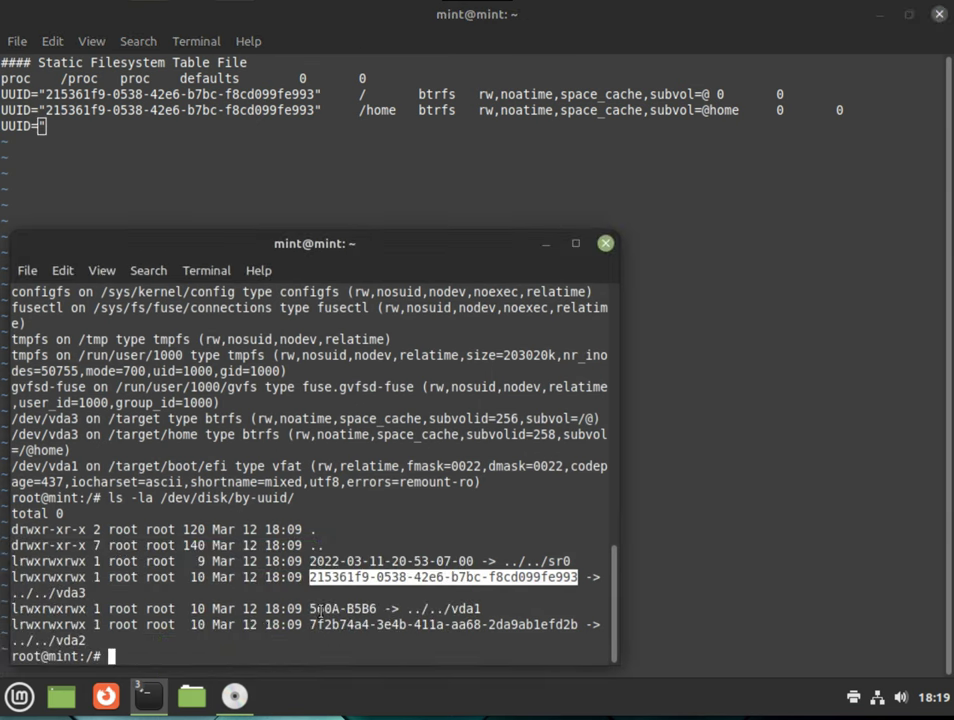
{"action": "left_click_drag", "start_coordinate": [310, 608], "coordinate": [377, 610]}
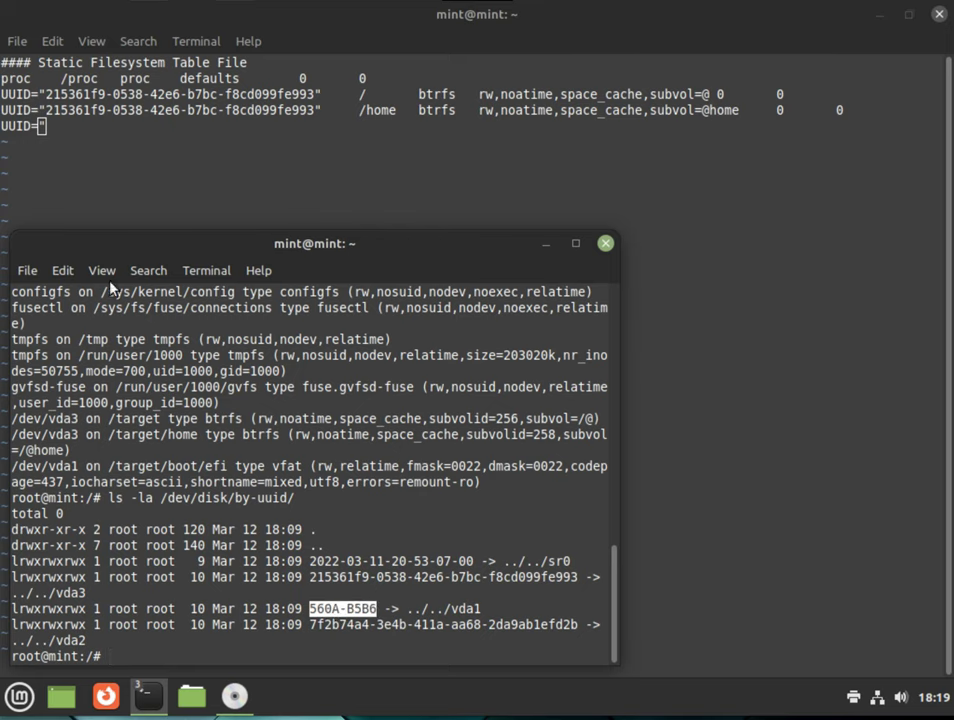
{"action": "left_click", "coordinate": [62, 272]}
{"action": "left_click", "coordinate": [80, 298]}
{"action": "left_click", "coordinate": [115, 166]}
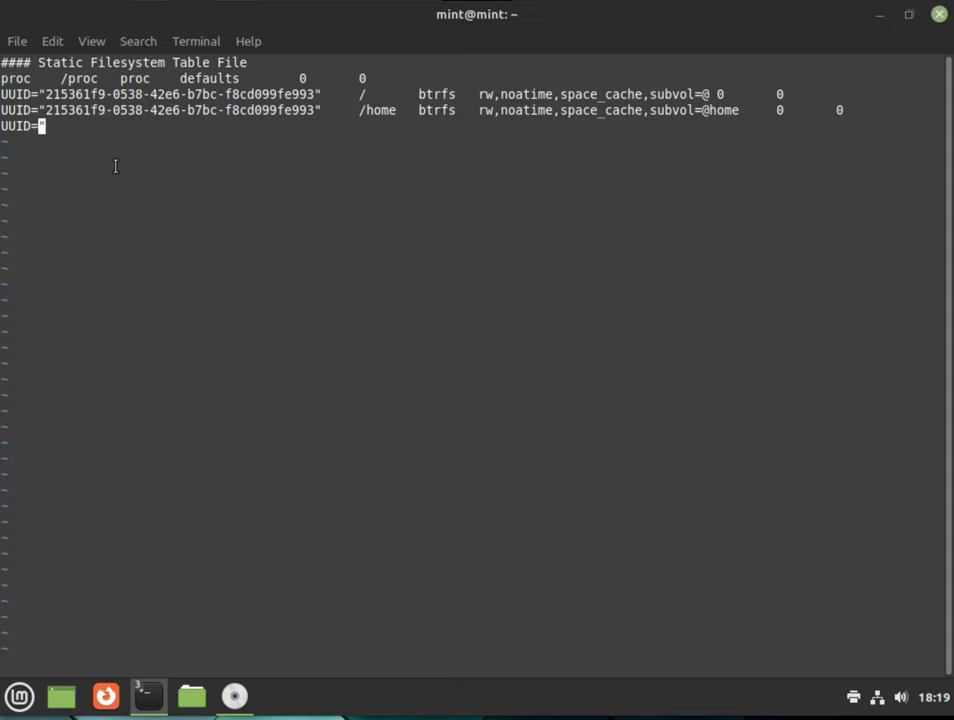
{"action": "type", "text": "\""}
{"action": "key", "text": "ctrl+shift+v"}
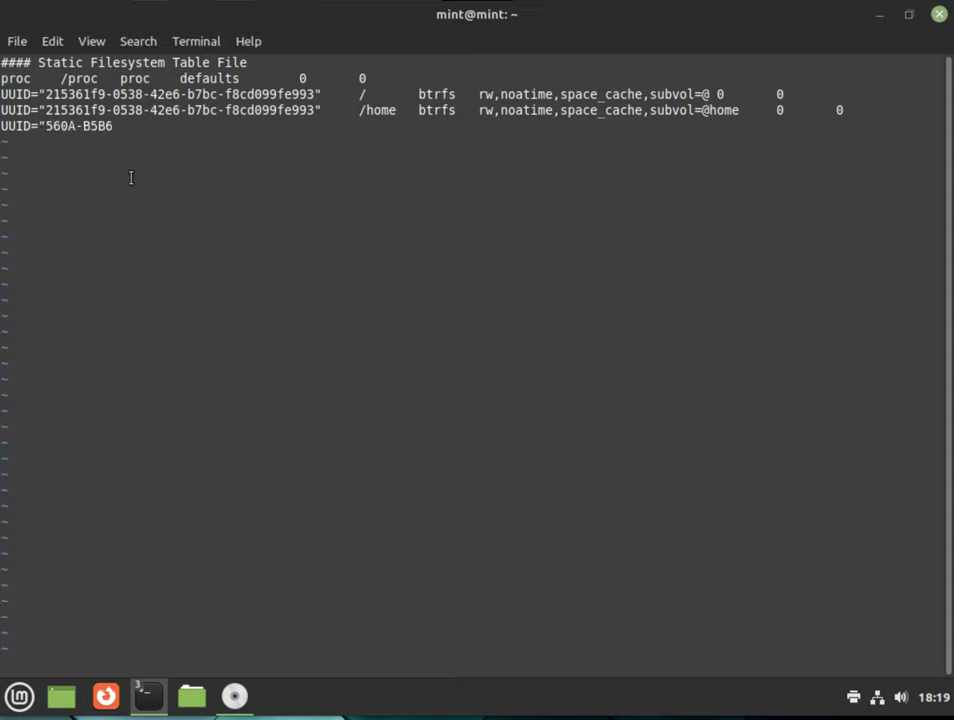
{"action": "type", "text": "\""}
Complete the vda1 entry with mount point /boot/efi, type vfat, option umask=0077 and the values 0 and 1
{"action": "key", "text": "Tab"}
{"action": "type", "text": "/boot/efi"}
{"action": "key", "text": "Tab"}
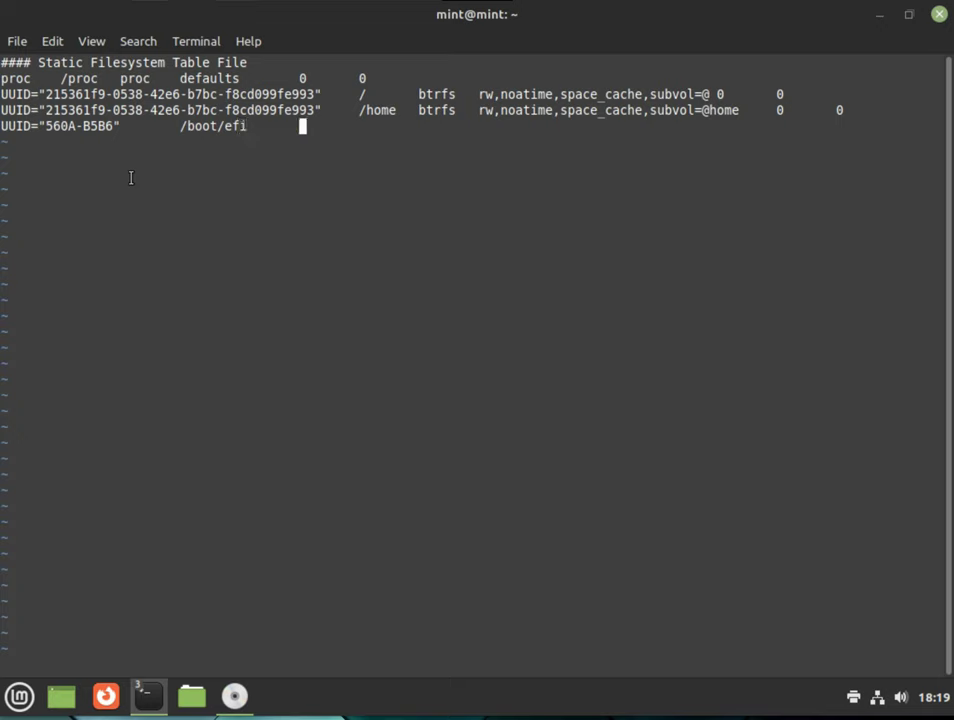
{"action": "type", "text": "vfat"}
{"action": "key", "text": "Tab"}
{"action": "type", "text": "umas"}
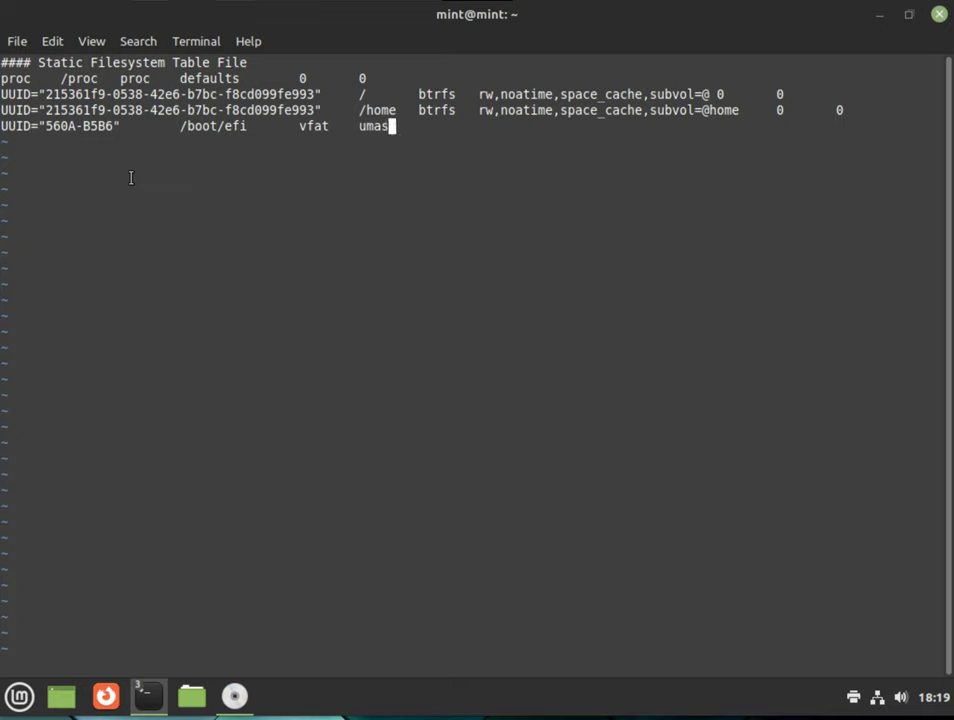
{"action": "type", "text": "k=0077"}
{"action": "key", "text": "Tab"}
{"action": "type", "text": "0"}
{"action": "key", "text": "Tab"}
{"action": "type", "text": "1"}
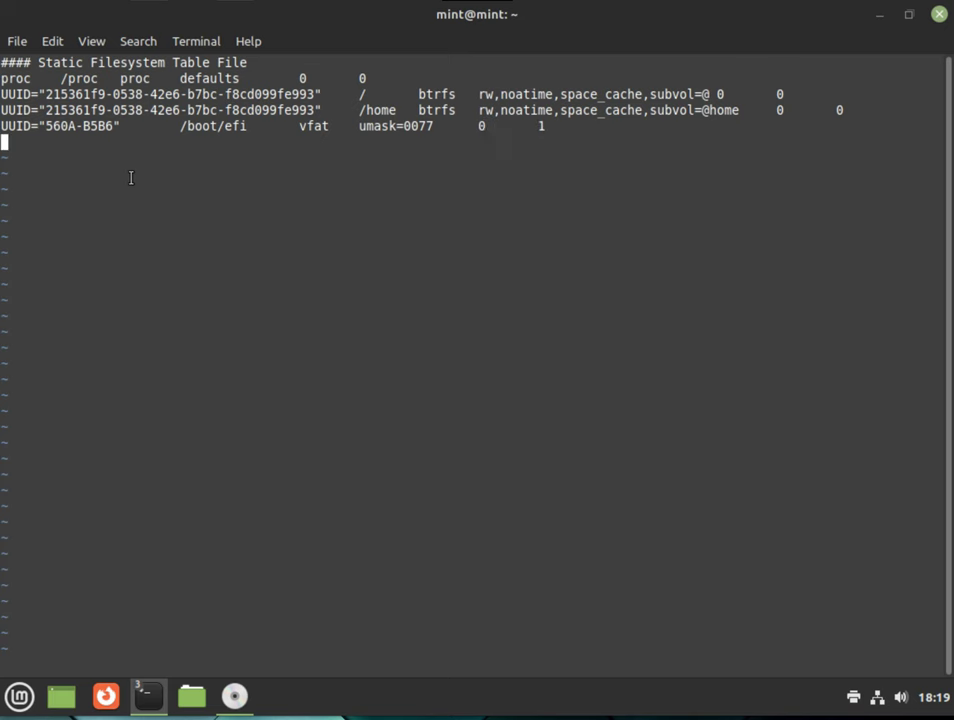
Copy the UUID of vda2 from the disk listing and return to the fstab editor
{"action": "key", "text": "alt+Tab"}
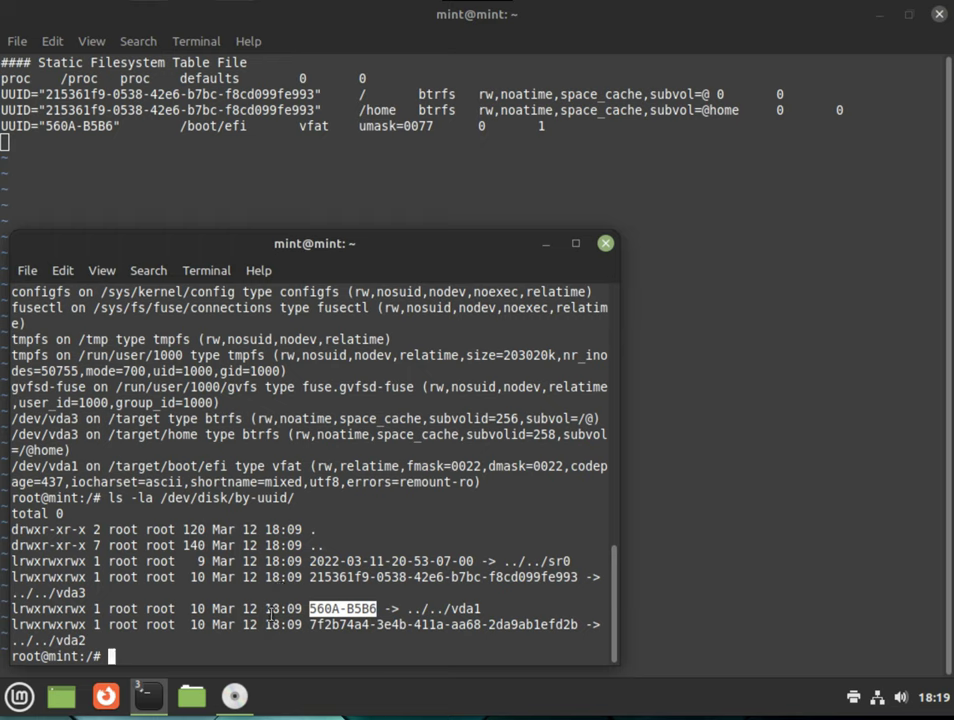
{"action": "left_click_drag", "start_coordinate": [311, 624], "coordinate": [580, 626]}
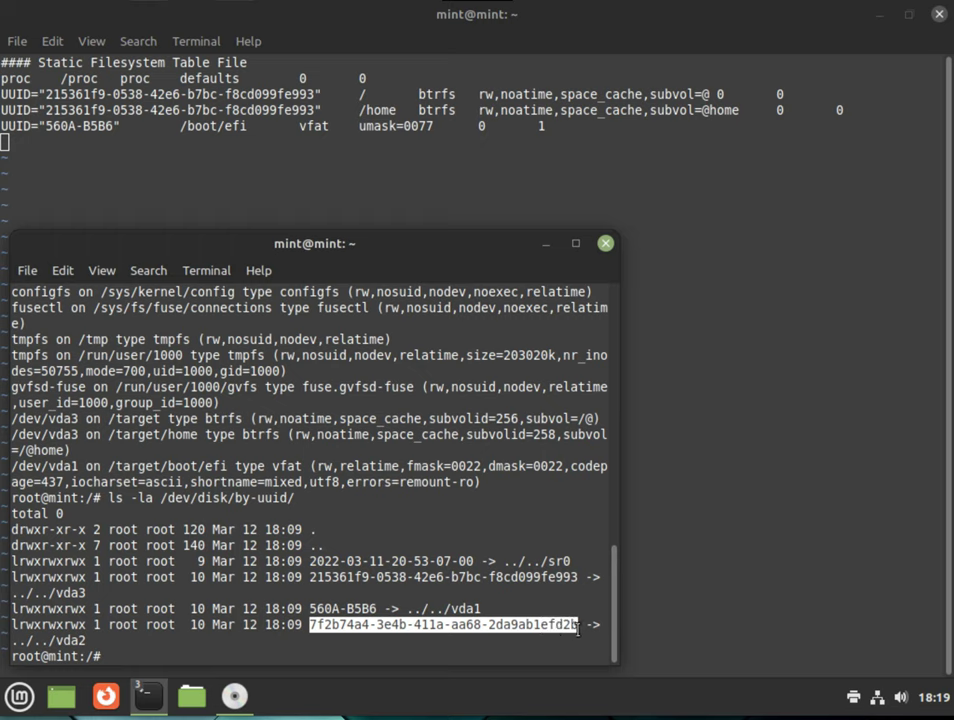
{"action": "left_click", "coordinate": [63, 270]}
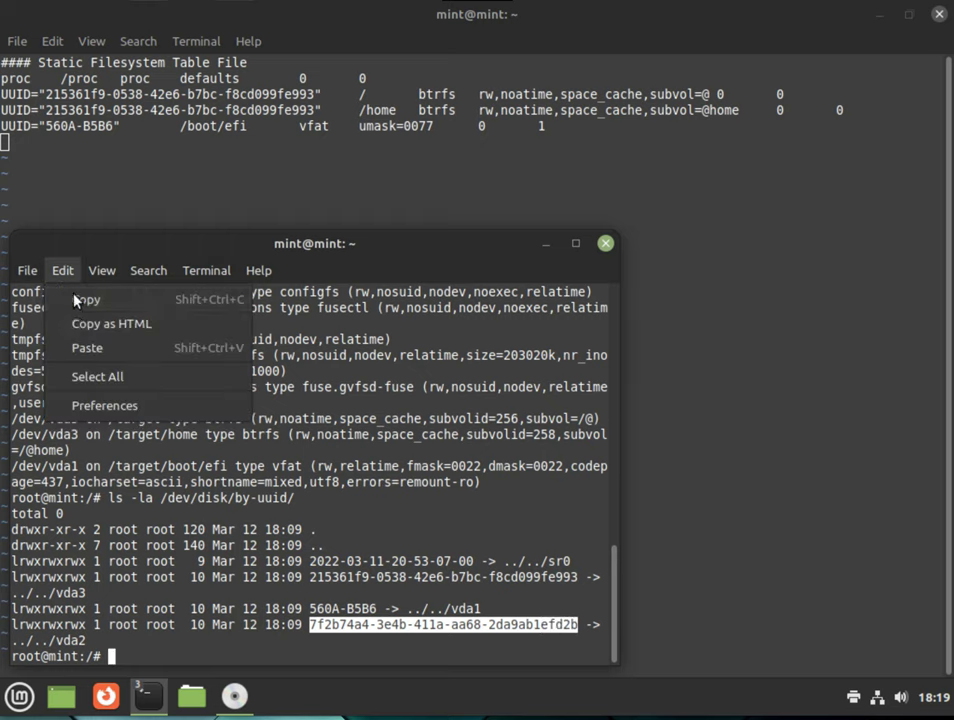
{"action": "left_click", "coordinate": [84, 301]}
{"action": "left_click", "coordinate": [129, 176]}
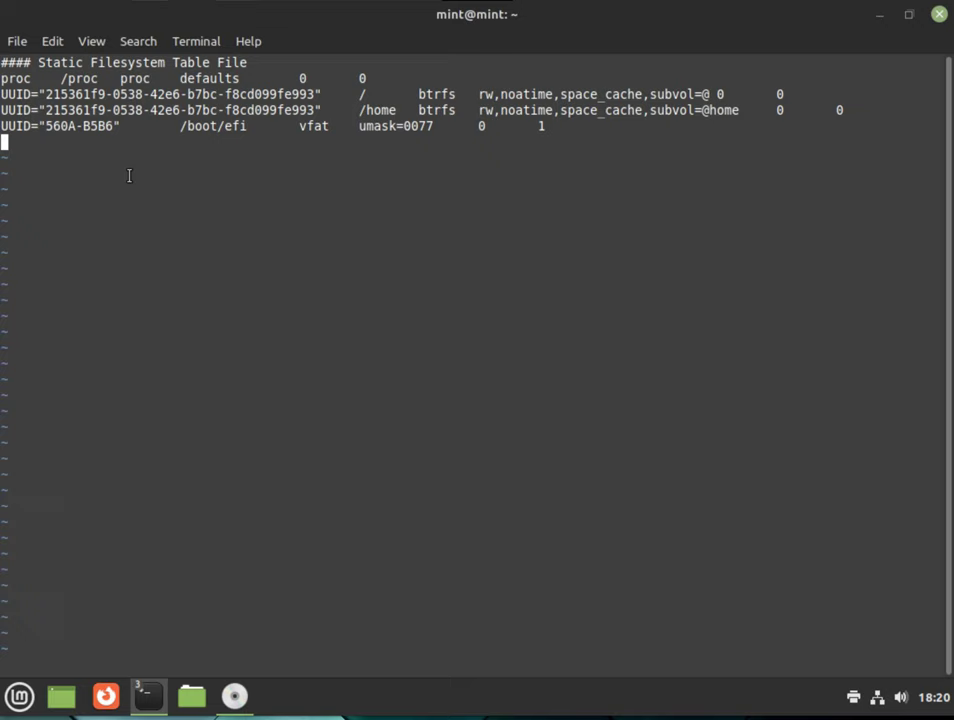
Begin a line below the /boot/efi entry with UUID= and the copied vda2 UUID in double quotes
{"action": "type", "text": "UUDI"}
{"action": "key", "text": "Left"}
{"action": "key", "text": "Left"}
{"action": "key", "text": "Delete"}
{"action": "key", "text": "Delete"}
{"action": "type", "text": "ID=\""}
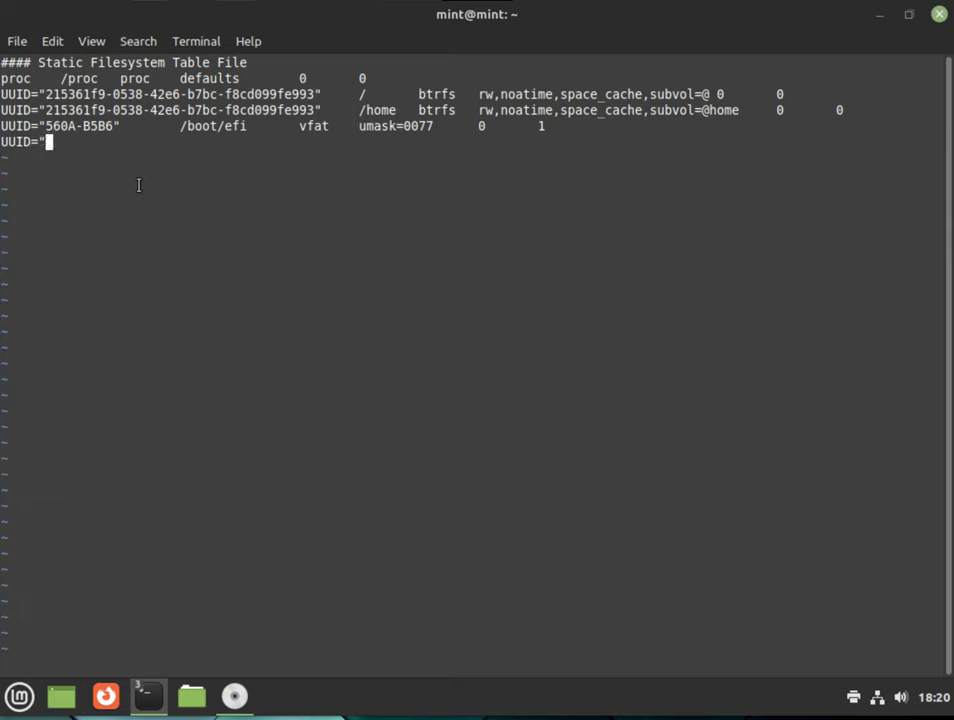
{"action": "key", "text": "ctrl+shift+v"}
{"action": "type", "text": "\""}
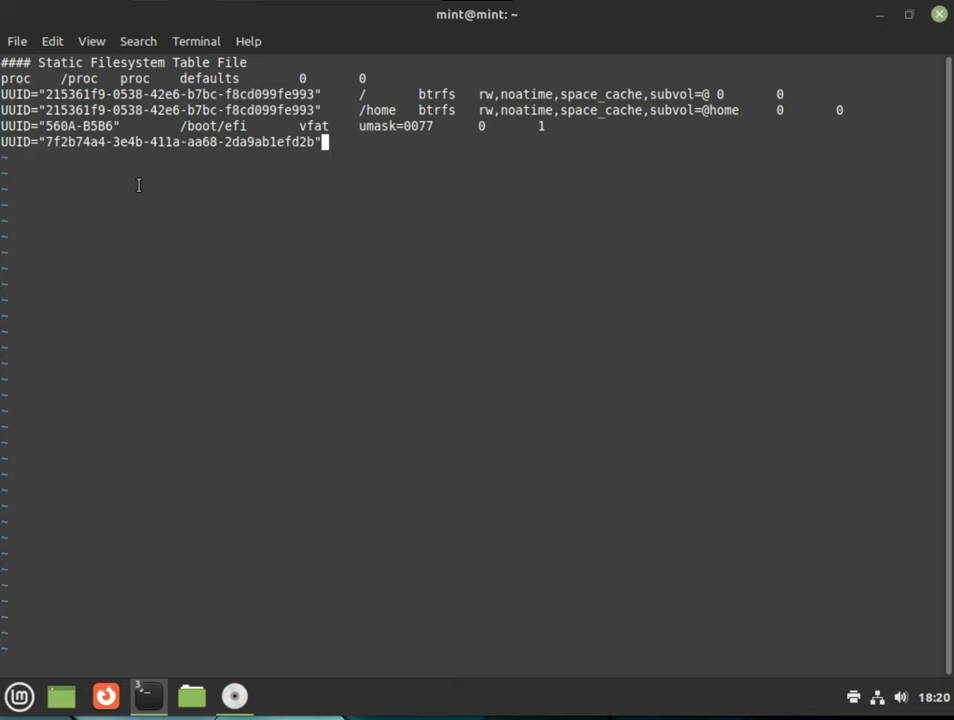
Complete the vda2 entry with mount point none, type swap, option sw and the values 0 and 0
{"action": "key", "text": "Tab"}
{"action": "type", "text": "non"}
{"action": "type", "text": "e"}
{"action": "key", "text": "Tab"}
{"action": "type", "text": "swap"}
{"action": "key", "text": "Tab"}
{"action": "type", "text": "sw"}
{"action": "key", "text": "Tab"}
{"action": "type", "text": "0"}
{"action": "key", "text": "Tab"}
{"action": "type", "text": "0"}
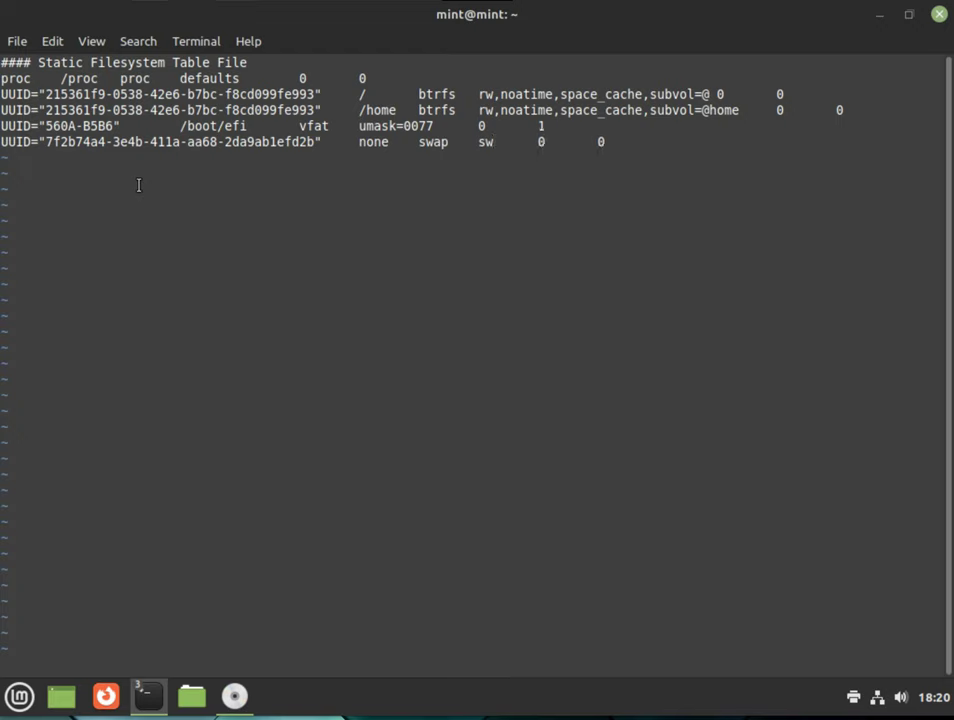
Save fstab, quitting the editor, and close both terminal windows
{"action": "key", "text": "Escape"}
{"action": "key", "text": "shift+colon"}
{"action": "type", "text": "wq"}
{"action": "key", "text": "Return"}
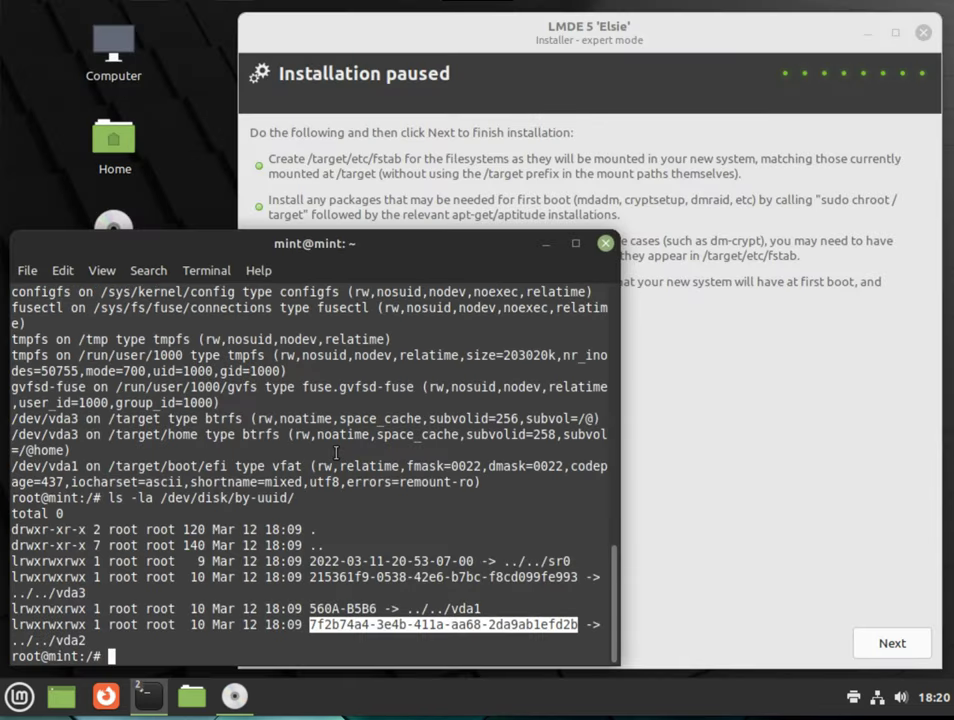
{"action": "key", "text": "ctrl+d"}
{"action": "key", "text": "ctrl+d"}
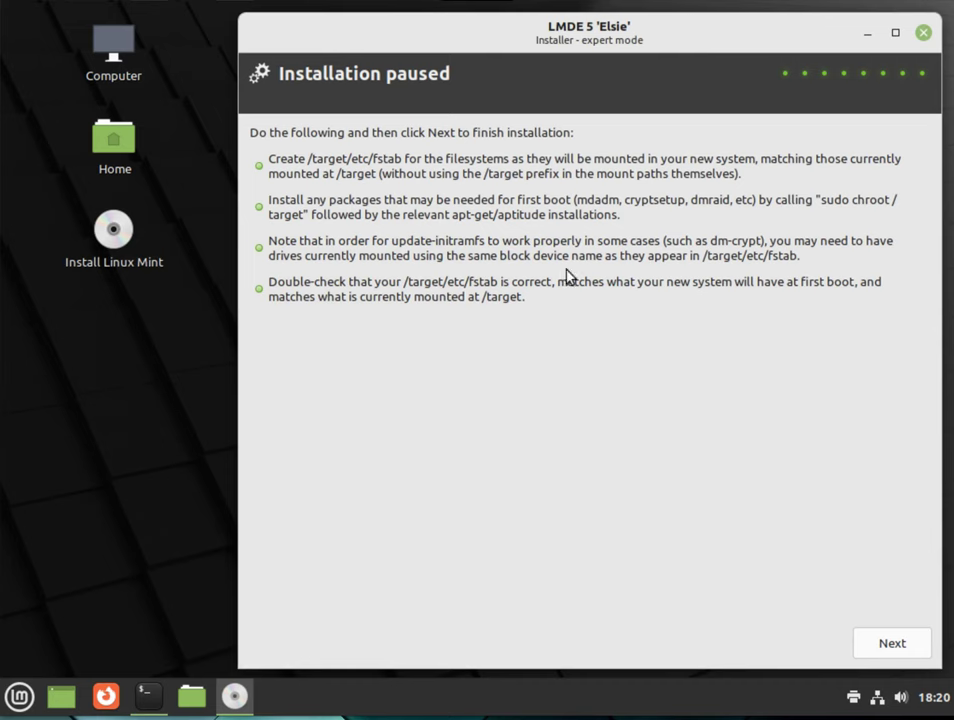
Resume the paused installation and, once it finishes, restart the computer into the new system
{"action": "left_click", "coordinate": [892, 643]}
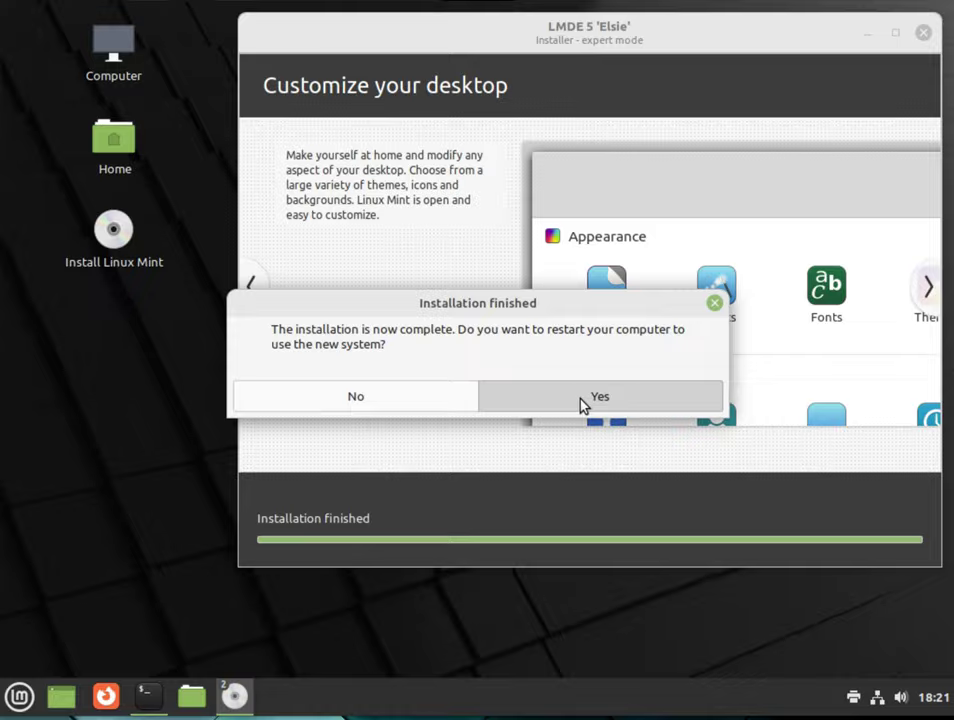
{"action": "left_click", "coordinate": [582, 398]}
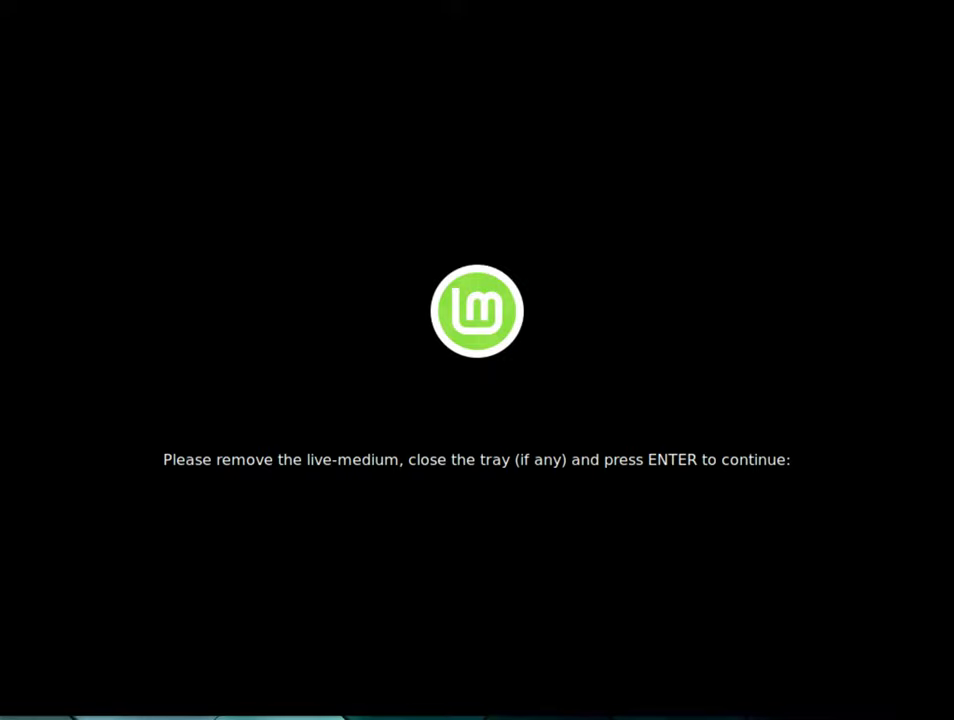
{"action": "key", "text": "Return"}
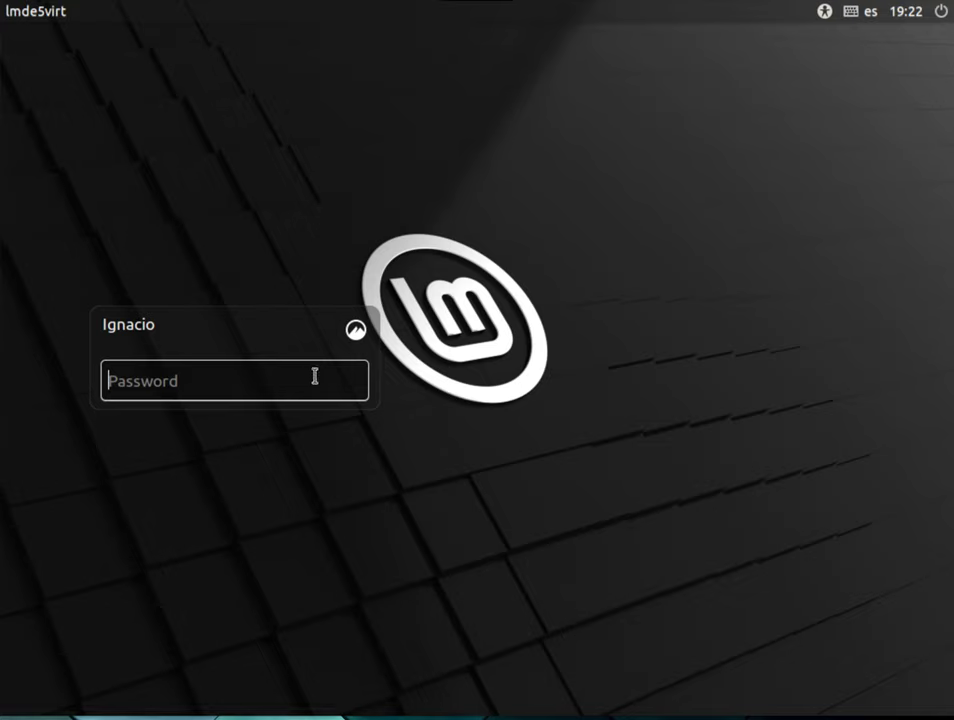
Log in to the new system with the account password
{"action": "type", "text": "*******"}
{"action": "key", "text": "Return"}
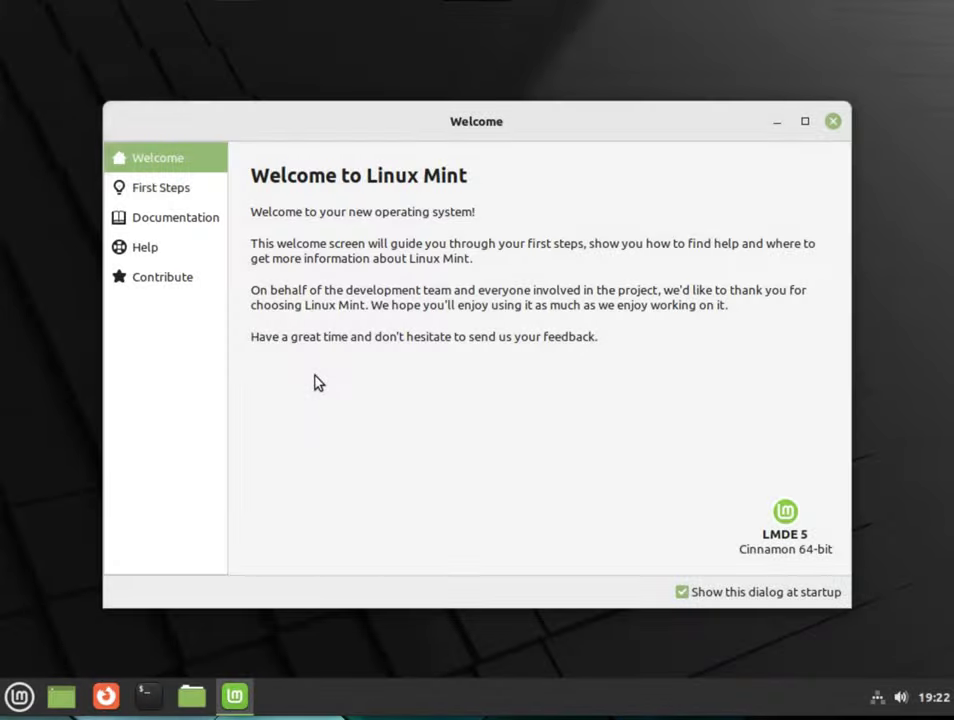
Launch Timeshift from the System Snapshots section of First Steps and authenticate with the account password
{"action": "left_click", "coordinate": [179, 190]}
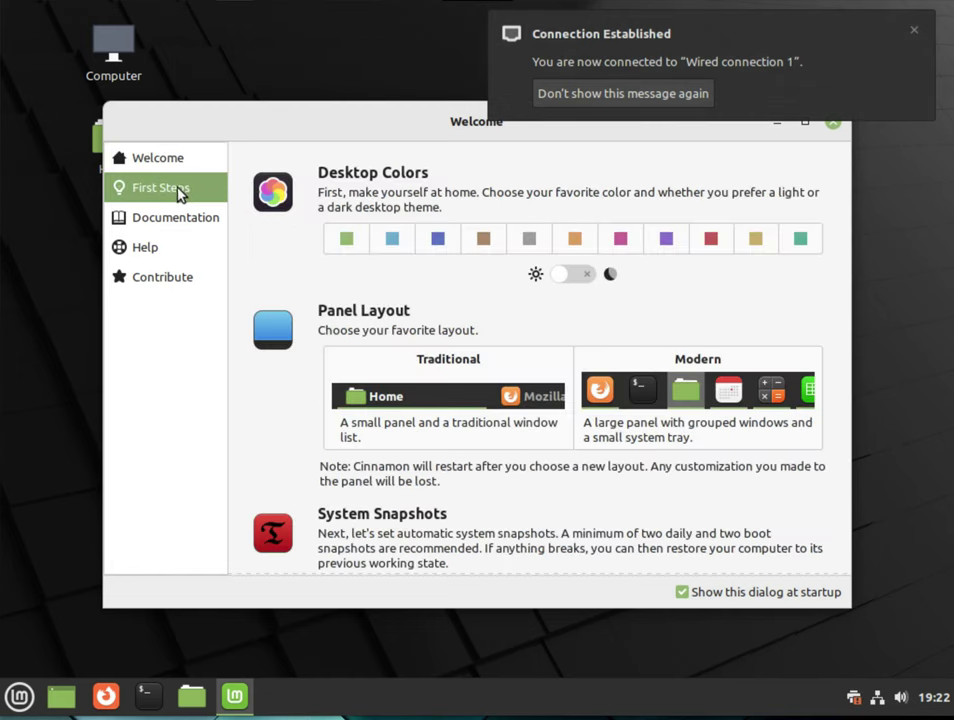
{"action": "scroll", "coordinate": [505, 541], "scroll_direction": "down", "scroll_amount": 1}
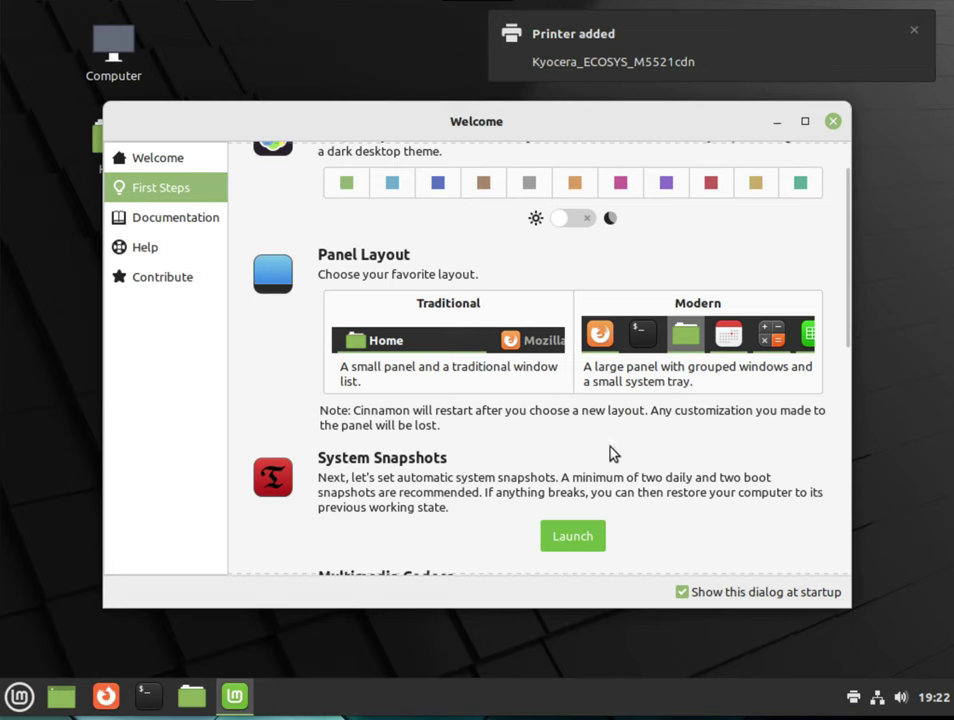
{"action": "left_click", "coordinate": [574, 539]}
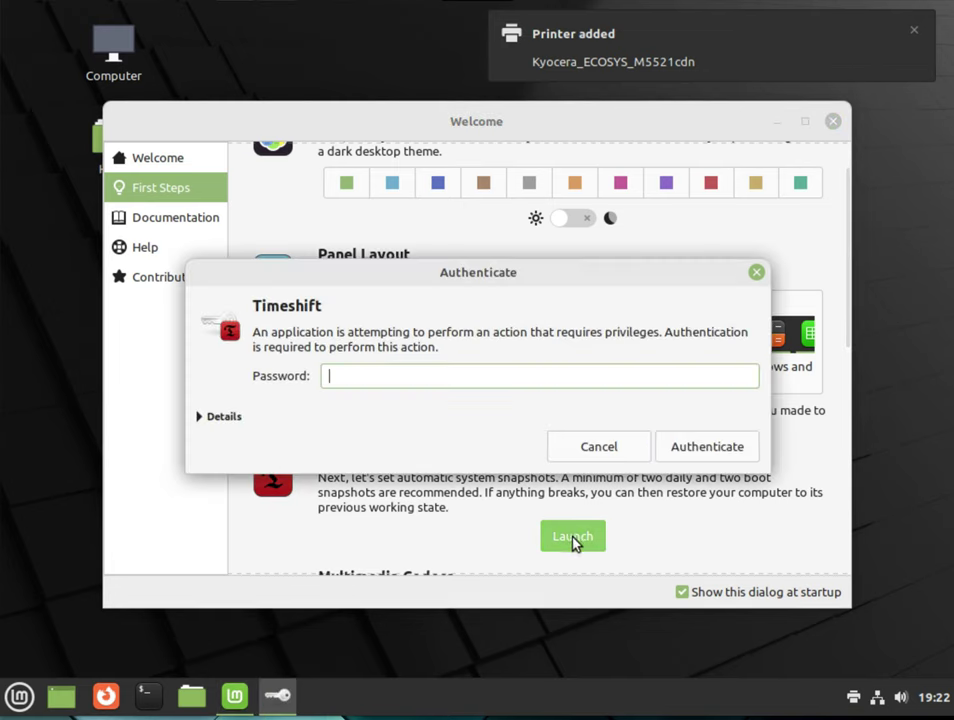
{"action": "type", "text": "••••••••"}
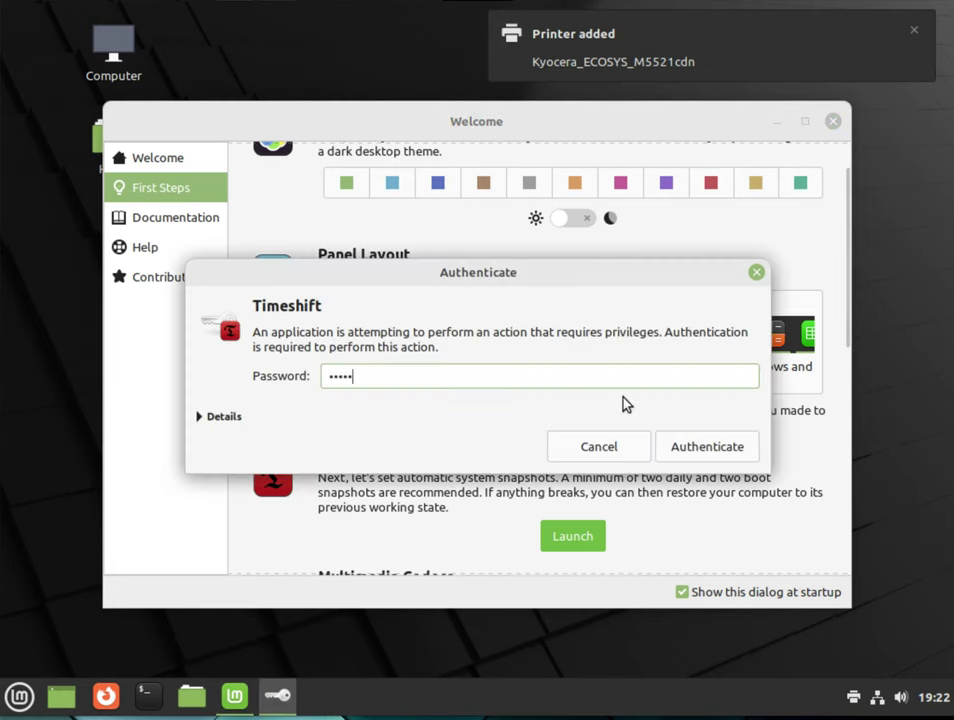
{"action": "key", "text": "Return"}
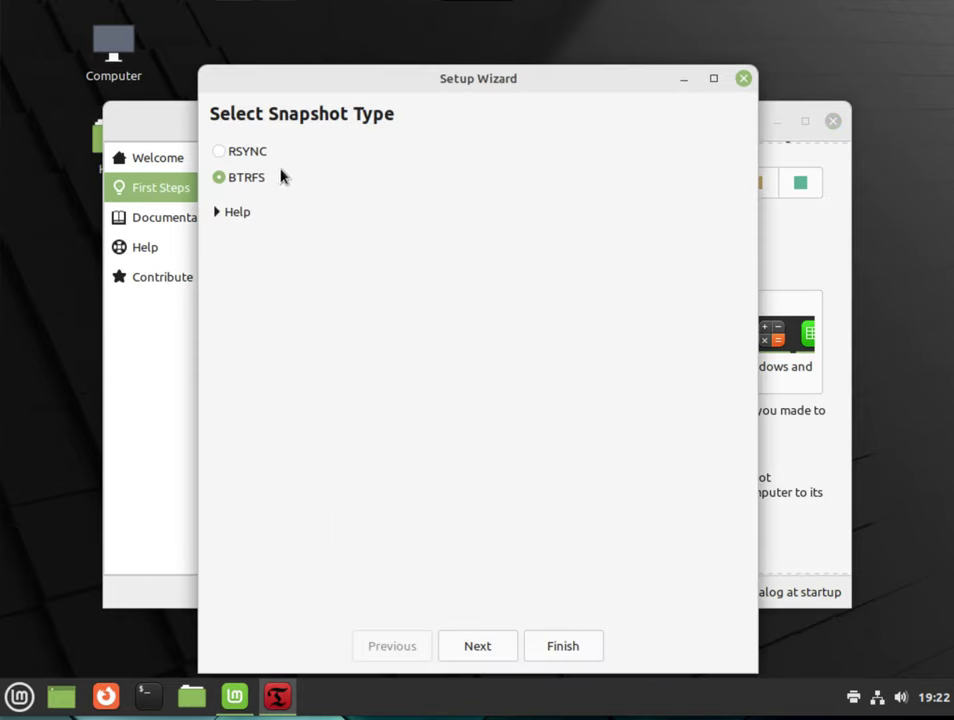
{"action": "left_click", "coordinate": [478, 646]}
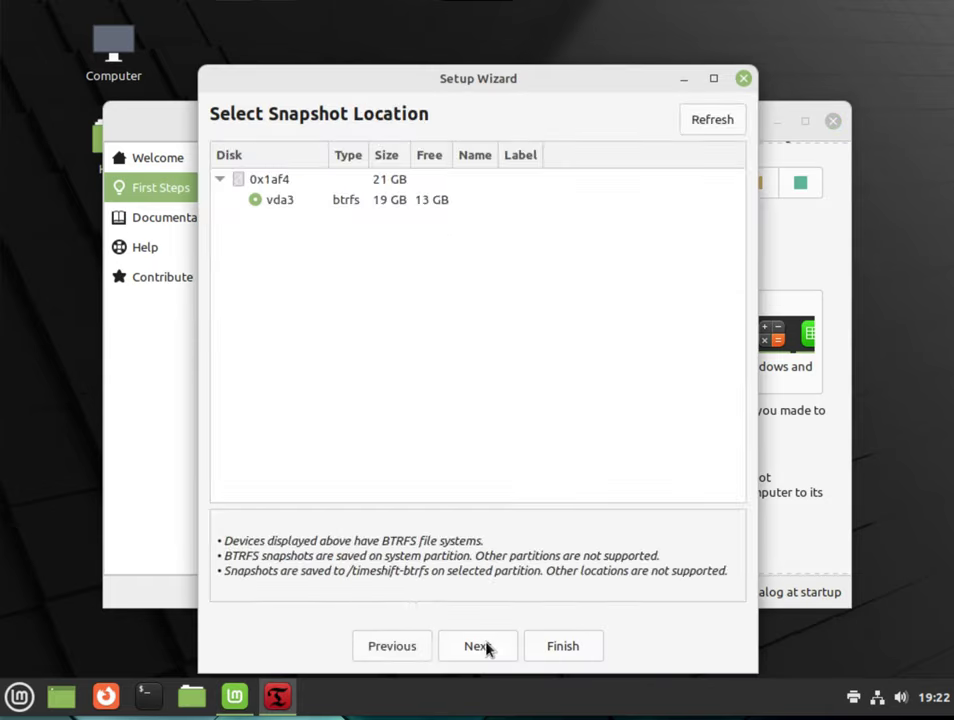
{"action": "left_click", "coordinate": [487, 649]}
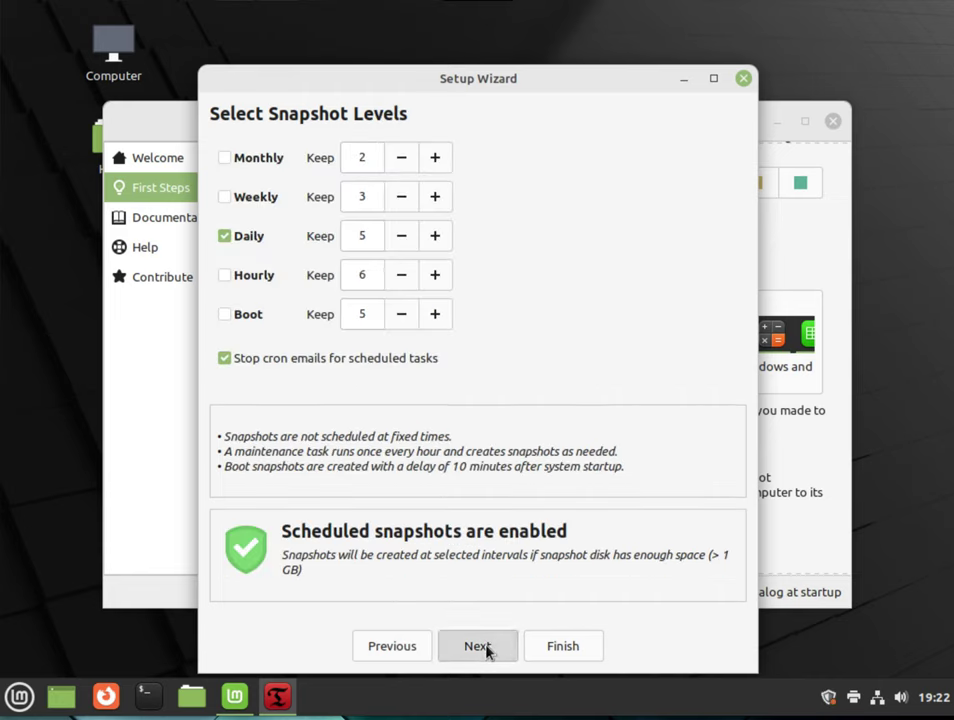
{"action": "left_click", "coordinate": [487, 649]}
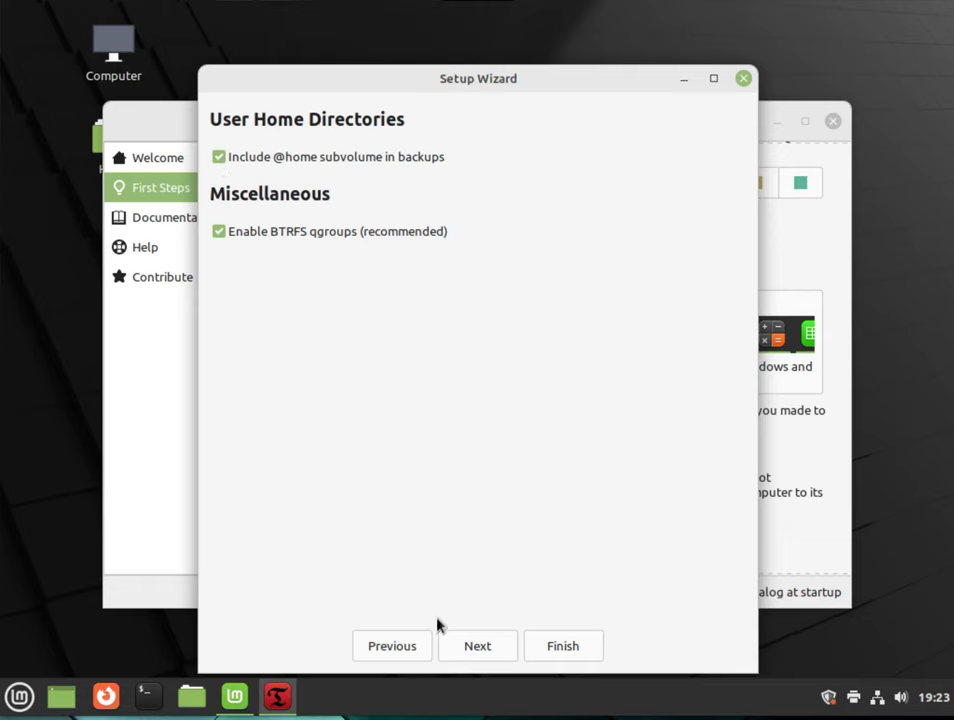
{"action": "left_click", "coordinate": [498, 645]}
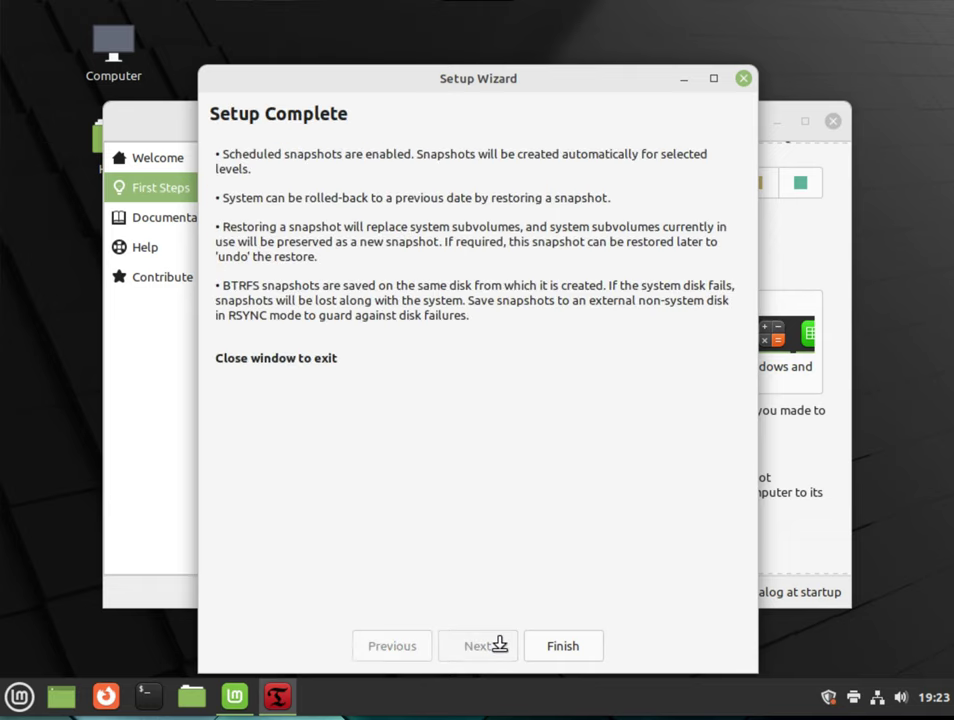
{"action": "left_click", "coordinate": [558, 645]}
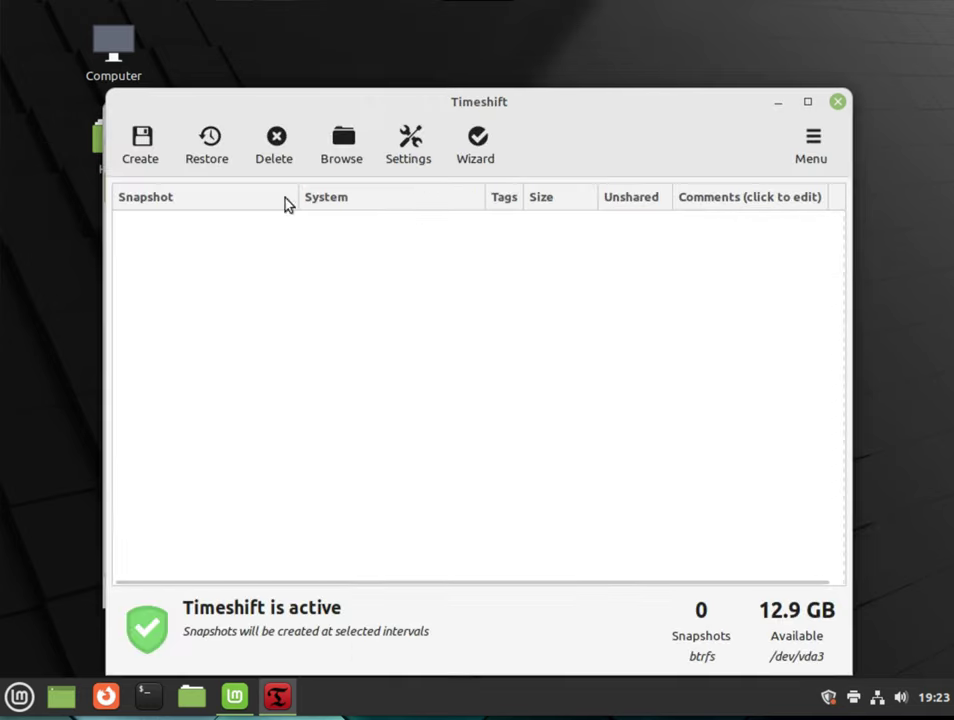
Create a system snapshot manually and close Timeshift
{"action": "left_click", "coordinate": [143, 146]}
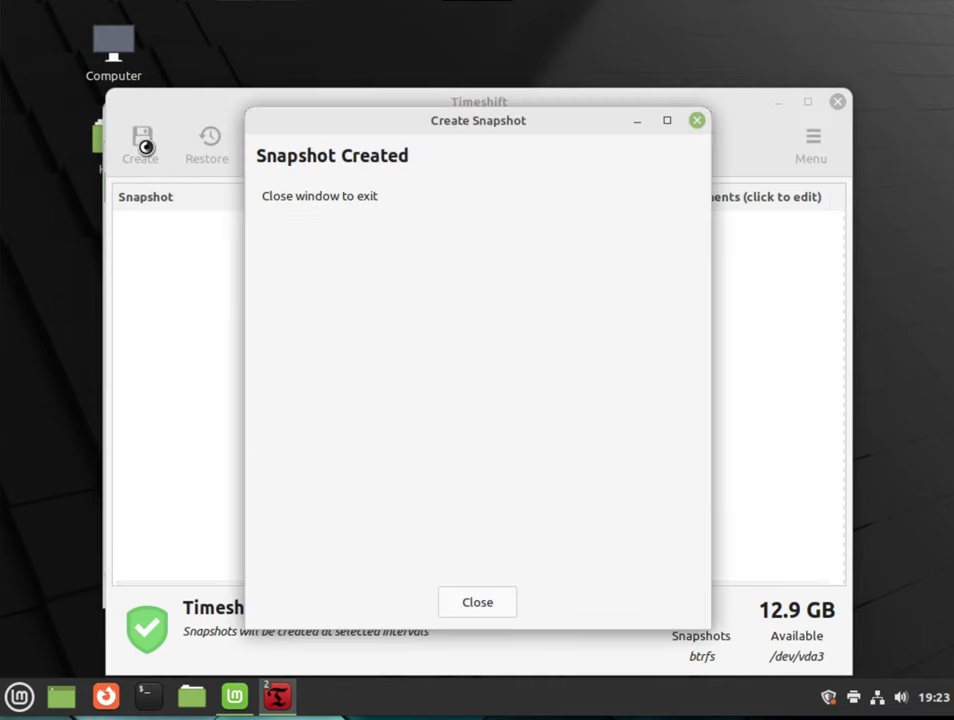
{"action": "left_click", "coordinate": [500, 605]}
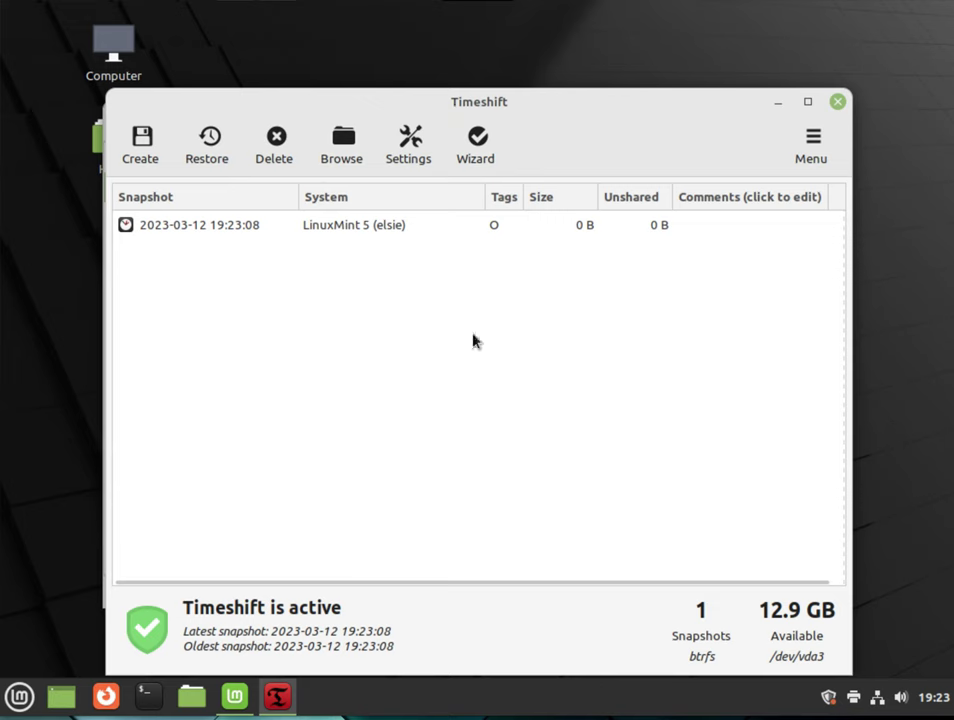
{"action": "left_click", "coordinate": [837, 103]}
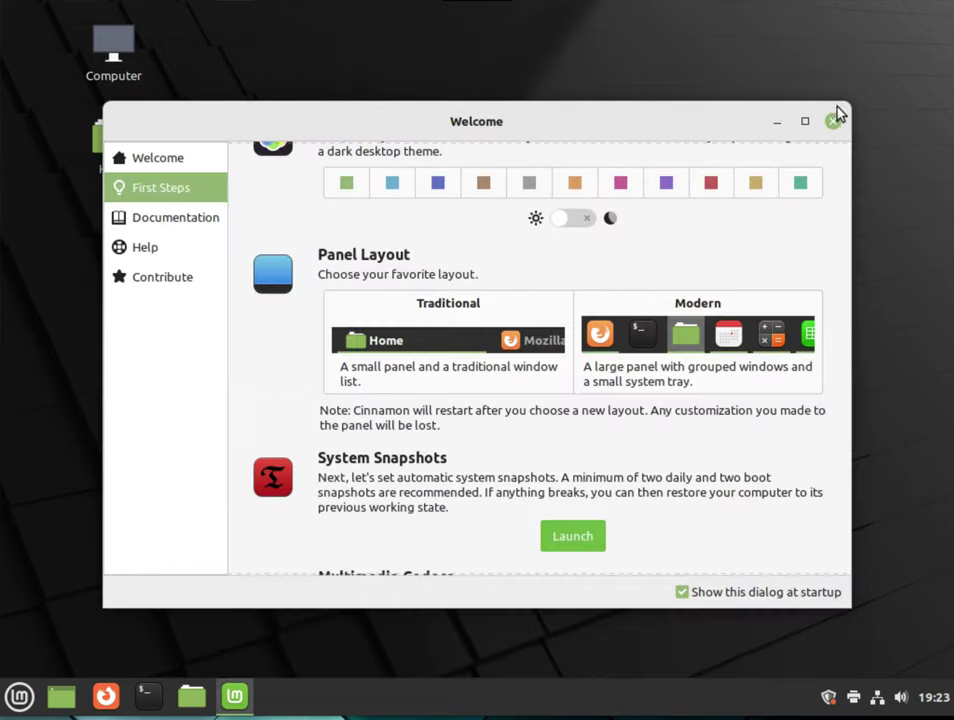